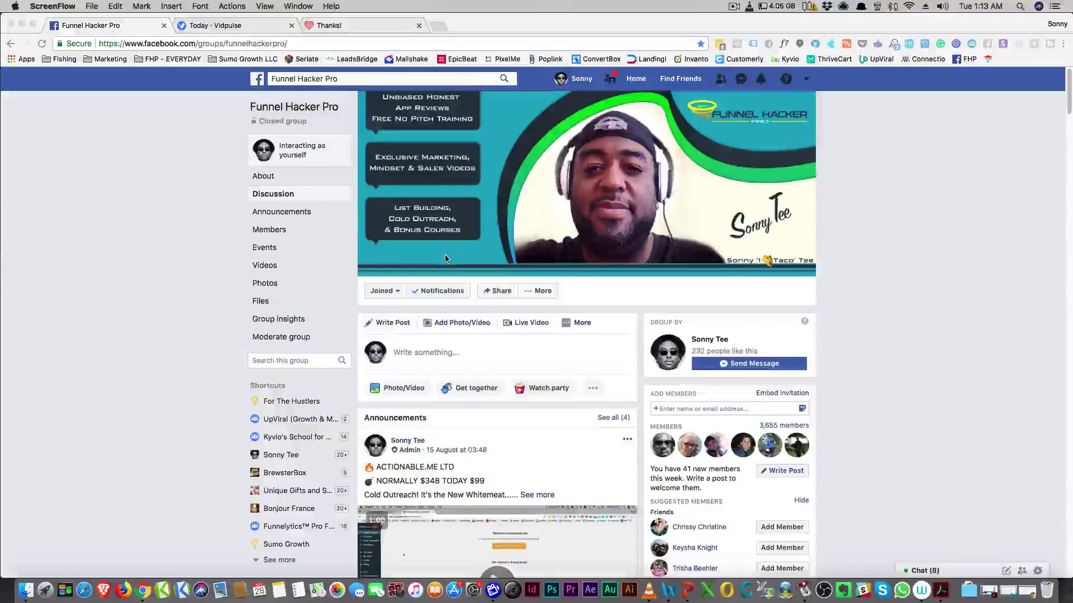
scroll(446, 259, down, 5)
scroll(440, 260, down, 5)
scroll(435, 264, down, 3)
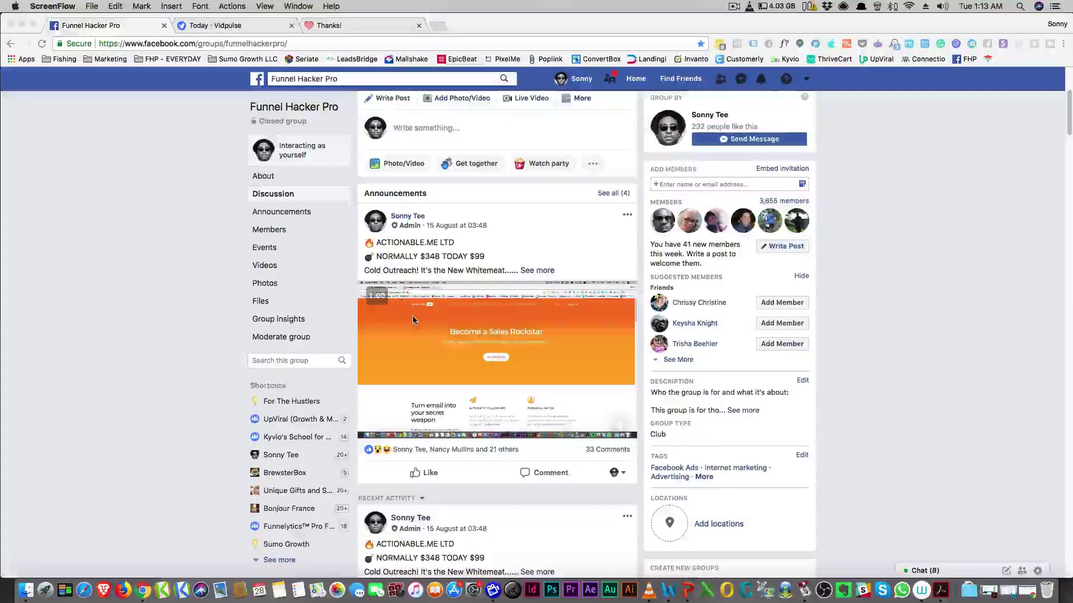
scroll(412, 319, down, 4)
scroll(412, 319, down, 4)
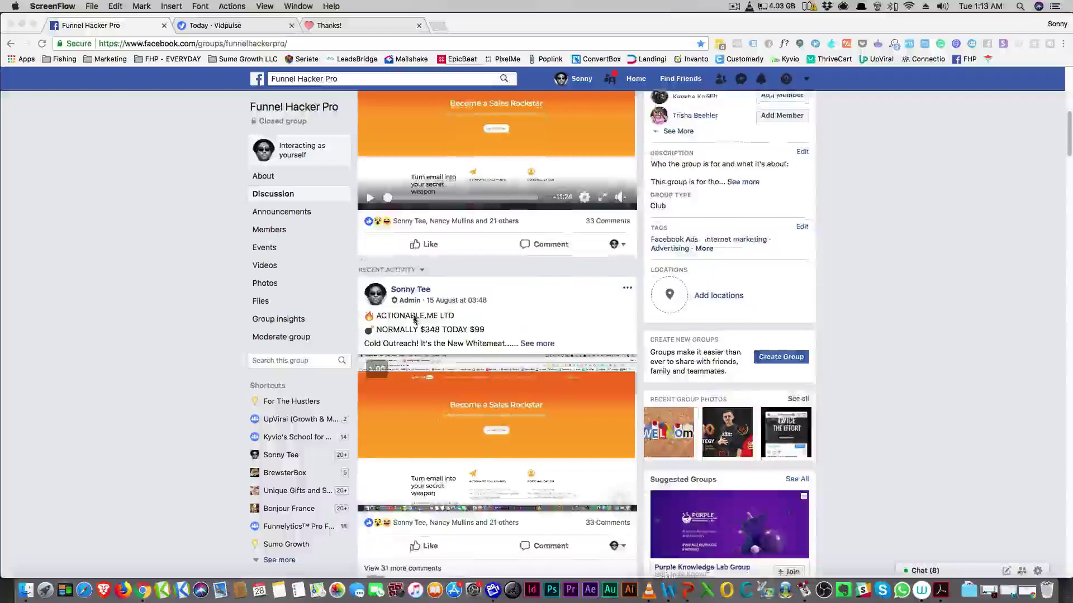
scroll(412, 320, down, 5)
scroll(412, 320, down, 5)
scroll(412, 320, down, 3)
scroll(412, 320, up, 4)
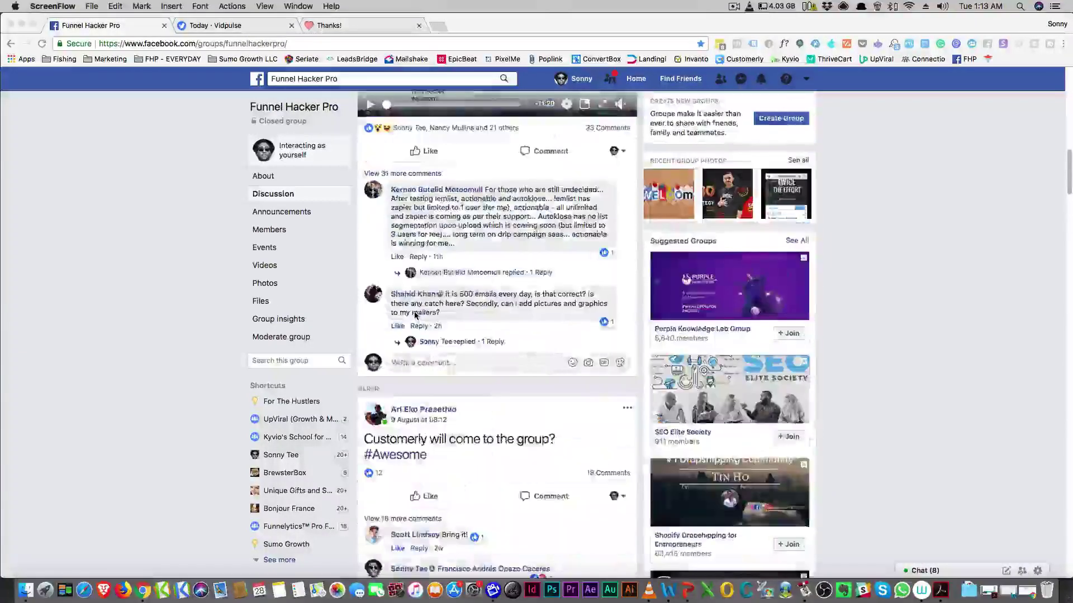
scroll(413, 315, down, 5)
scroll(413, 314, down, 8)
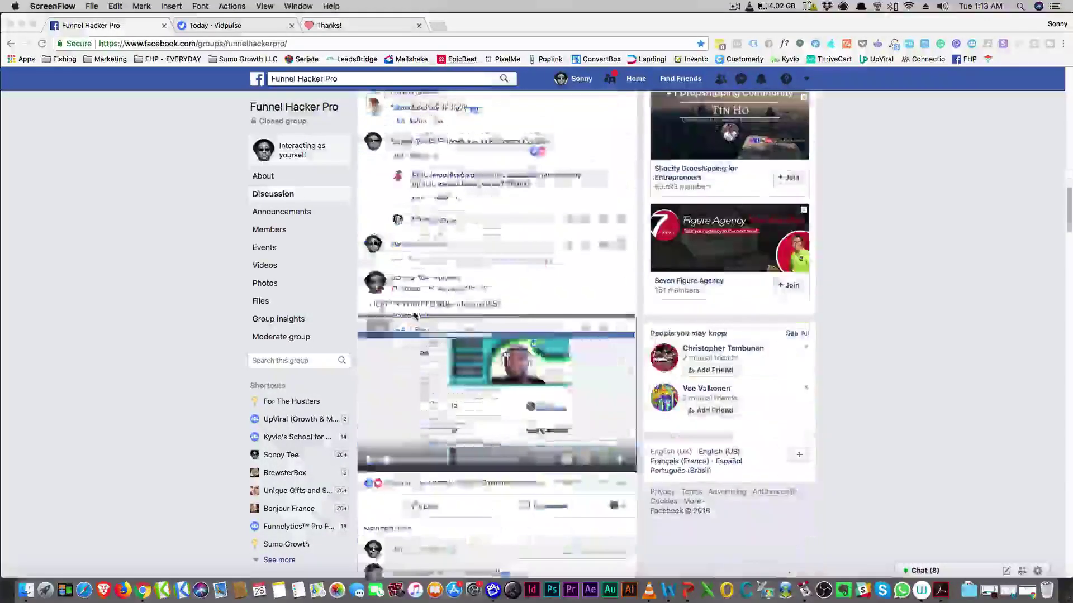
scroll(413, 314, down, 5)
scroll(412, 314, down, 5)
scroll(413, 314, up, 10)
scroll(413, 314, up, 10)
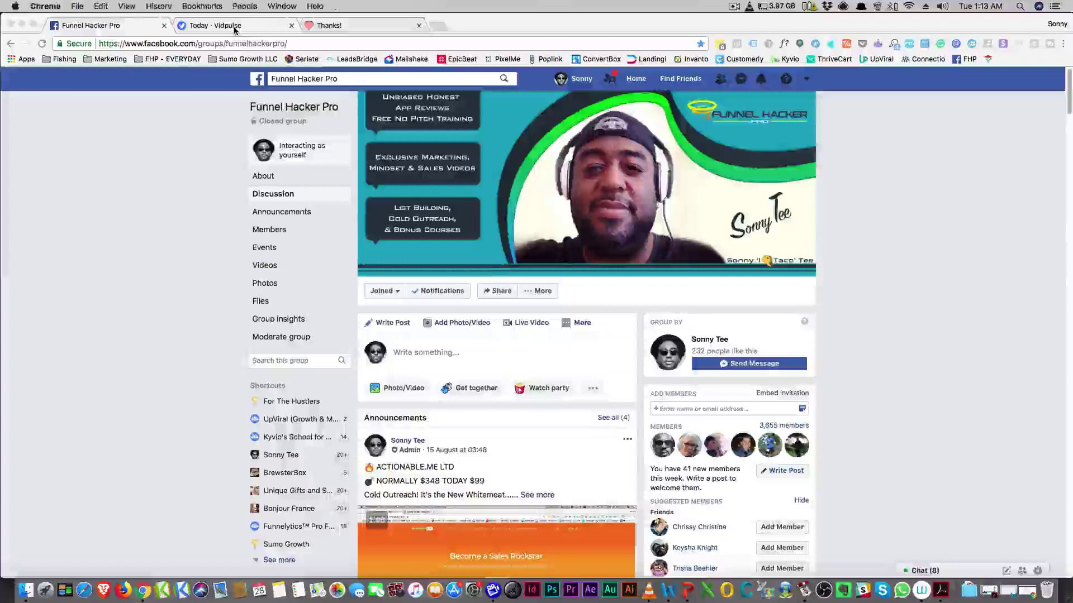
Switch to the Vidpulse site and highlight its headline, 'Keep users watching' line and description paragraph.
click(216, 25)
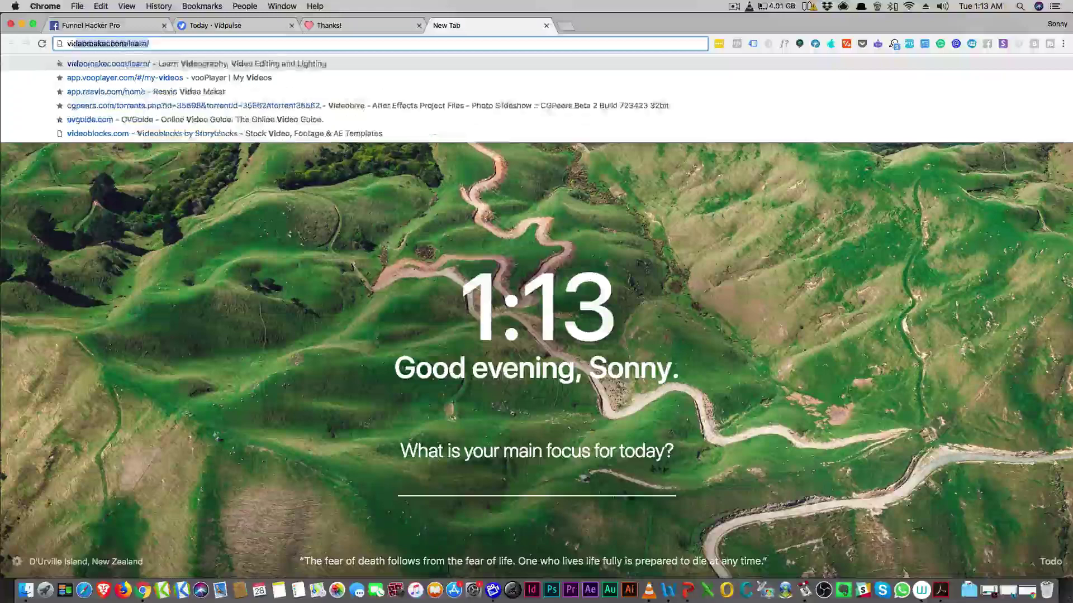
text(ps://www.)
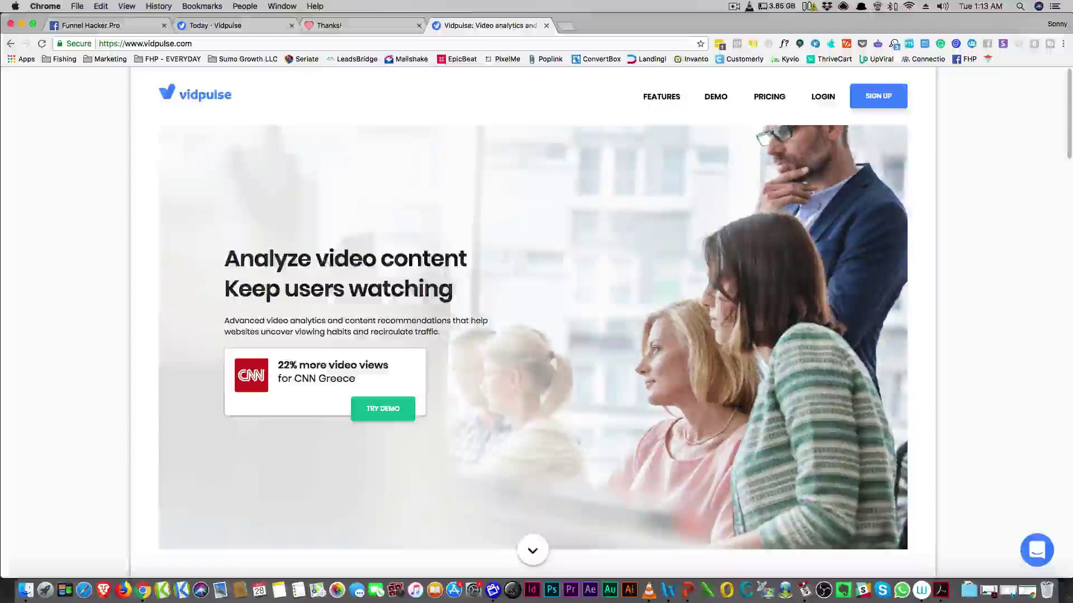
drag(225, 260, 429, 260)
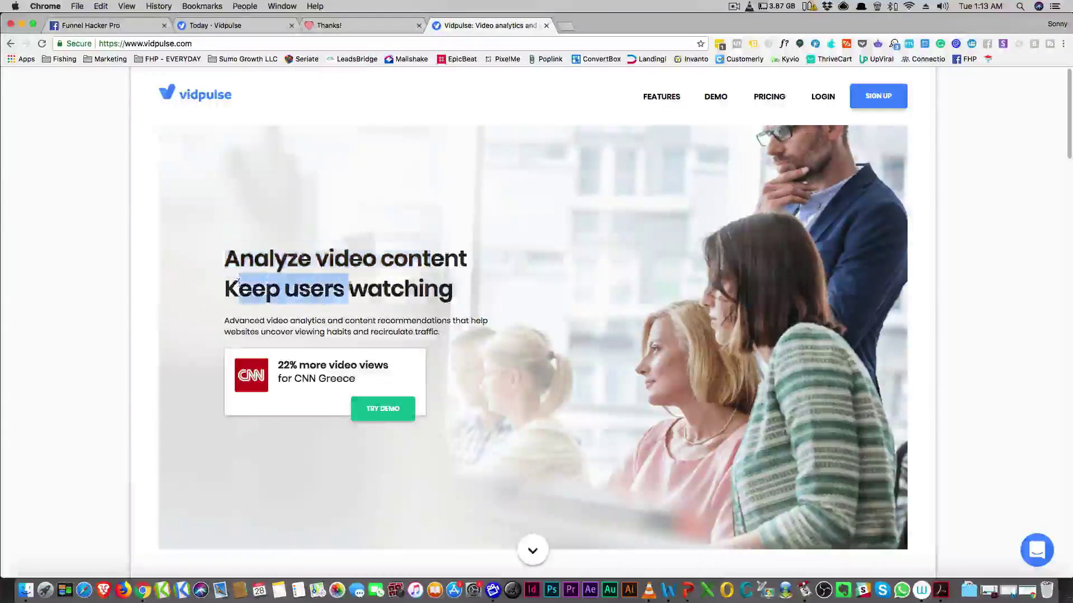
drag(236, 289, 345, 289)
drag(225, 321, 423, 332)
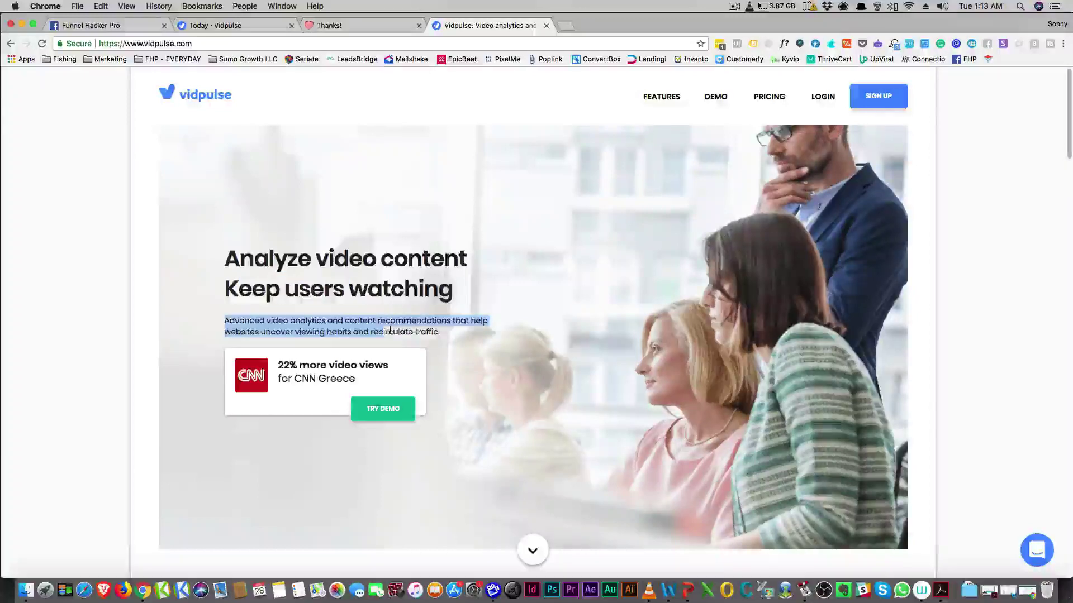
click(410, 318)
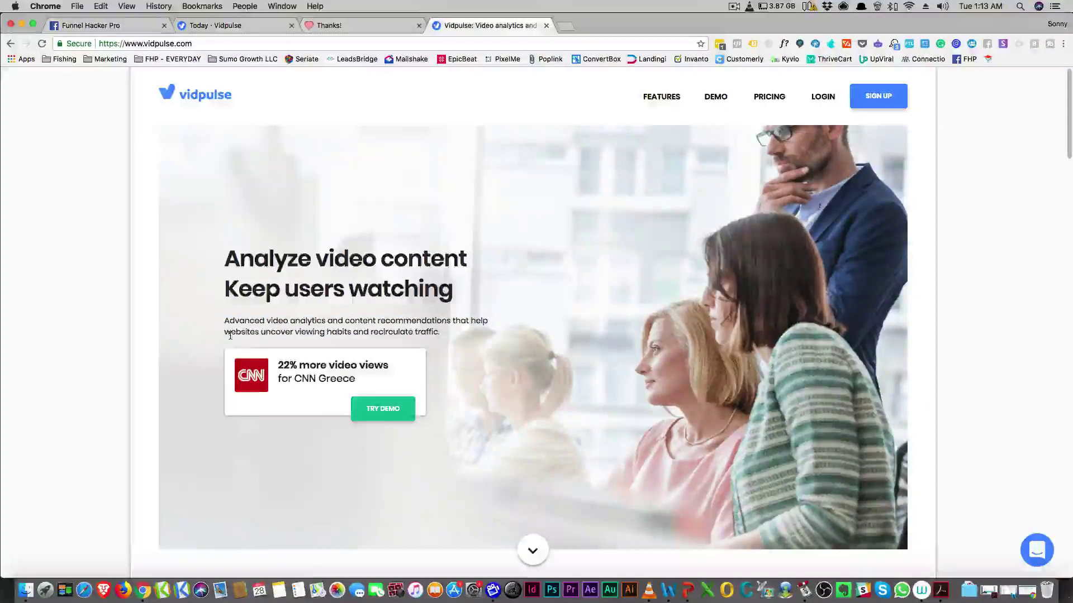
drag(228, 333, 416, 333)
click(419, 333)
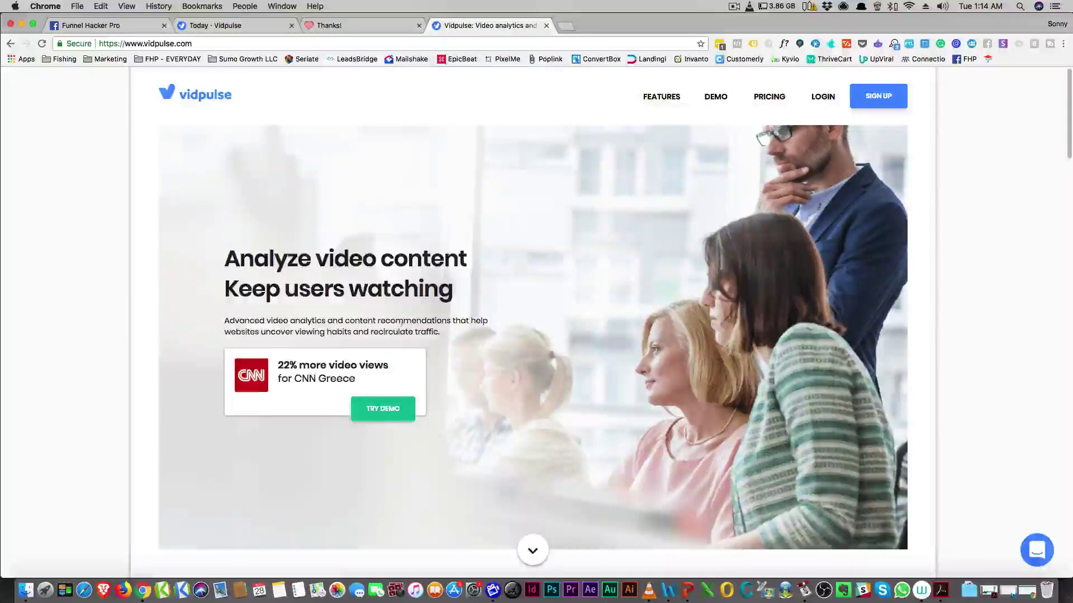
mouse_move(661, 96)
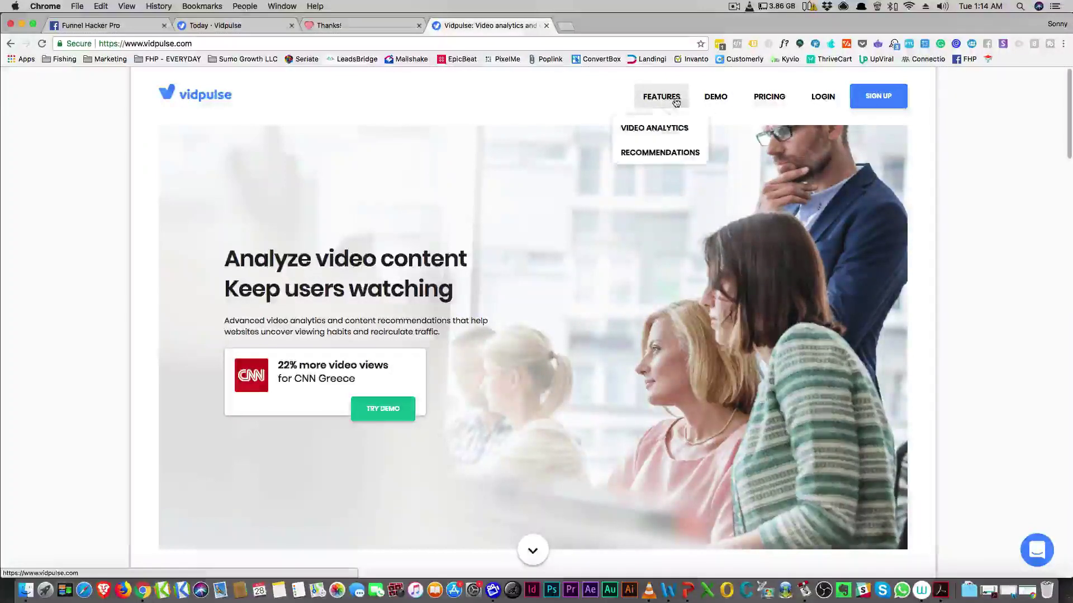
Open the video analytics features page, then switch to the Vidpulse Today dashboard.
click(654, 128)
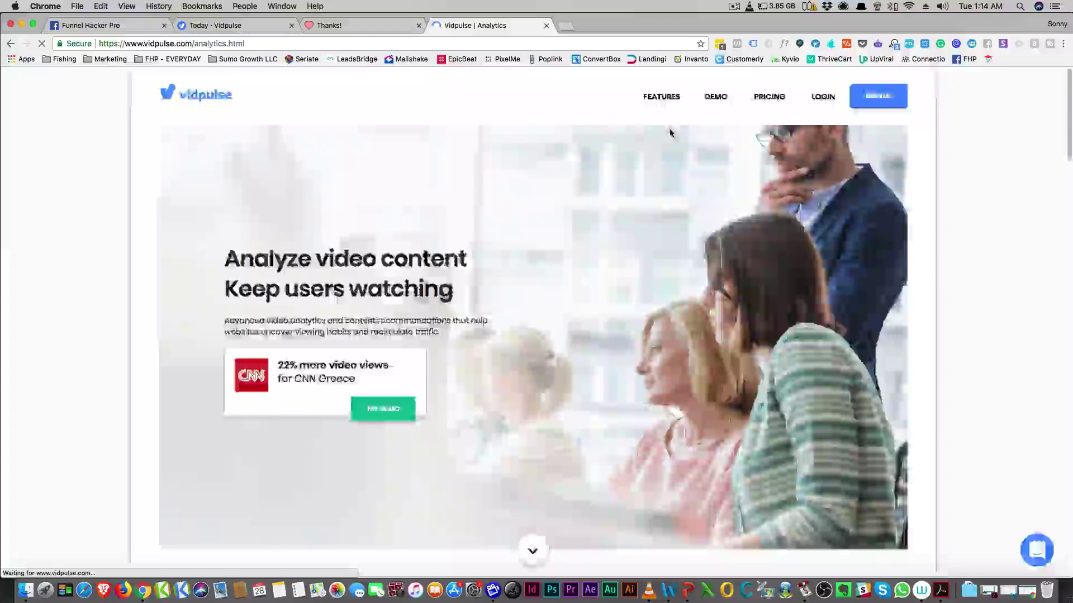
scroll(433, 252, down, 2)
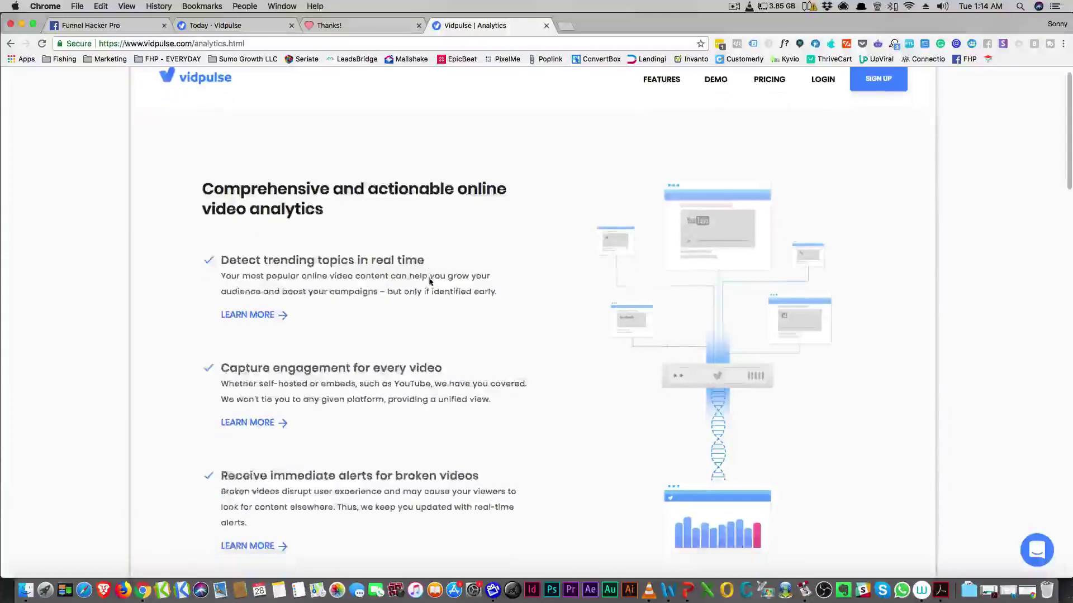
scroll(432, 283, down, 5)
scroll(432, 283, up, 5)
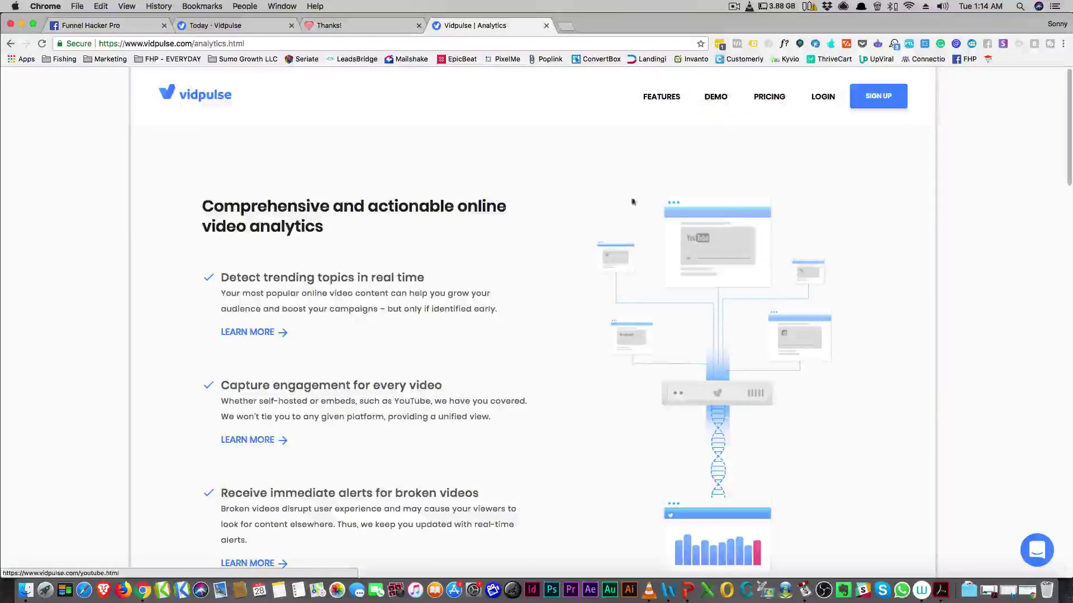
scroll(590, 265, down, 1)
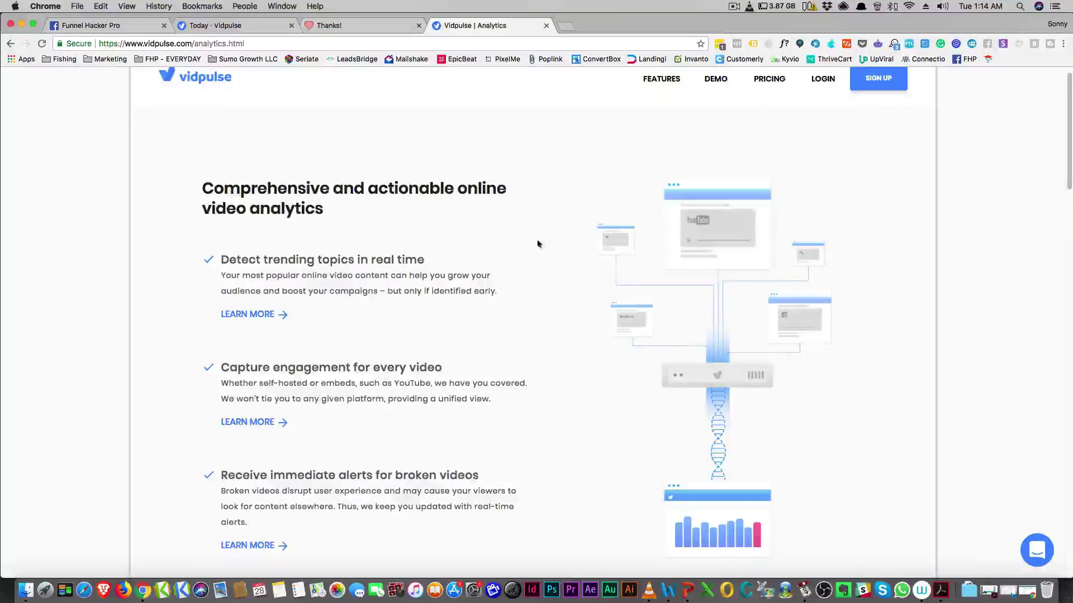
scroll(366, 288, down, 3)
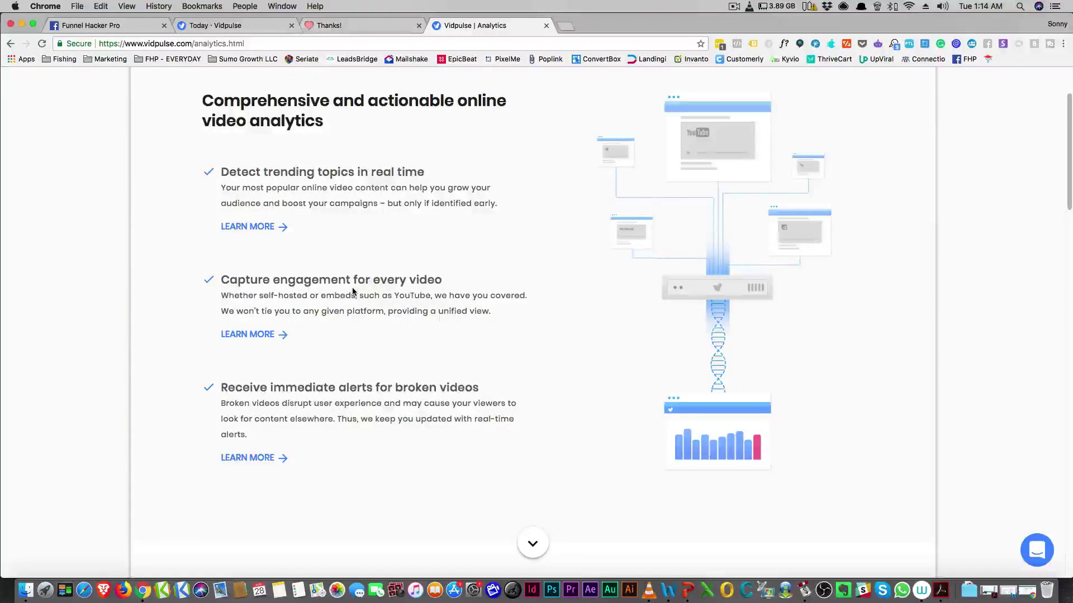
scroll(305, 315, up, 3)
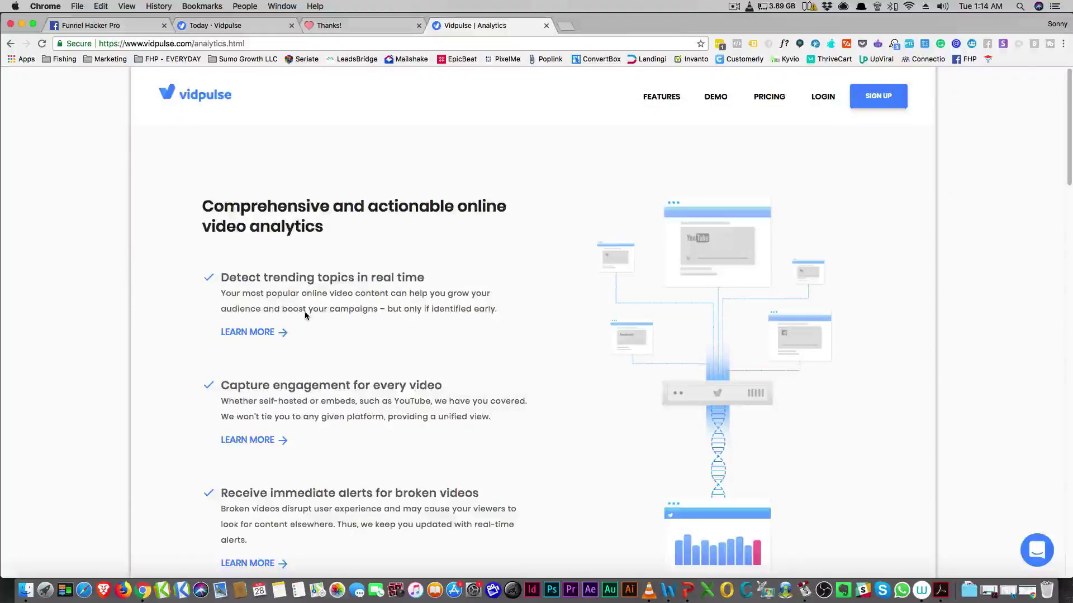
scroll(328, 329, down, 3)
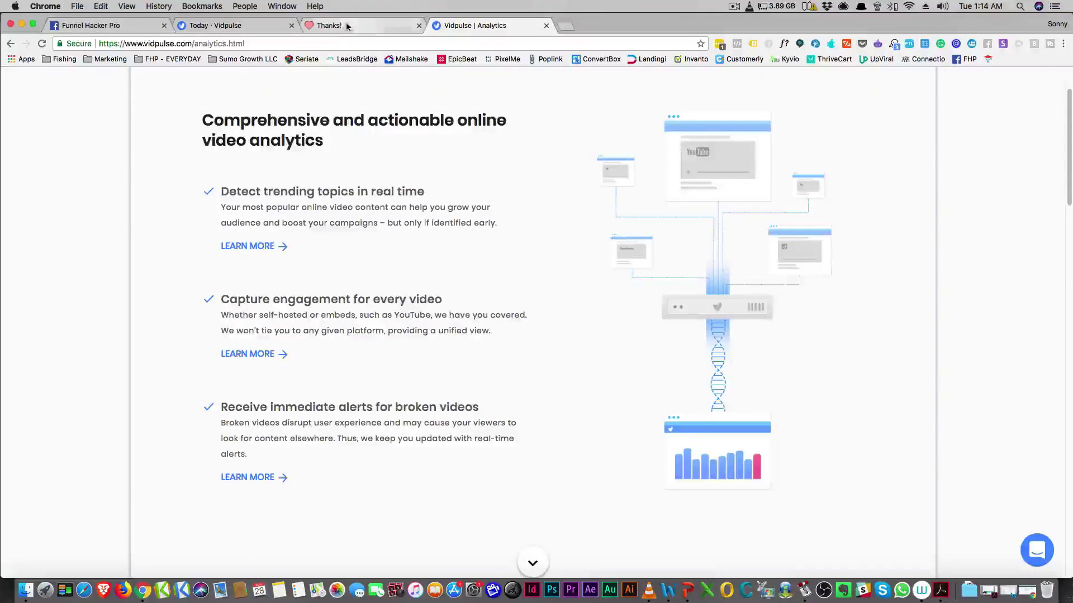
click(235, 25)
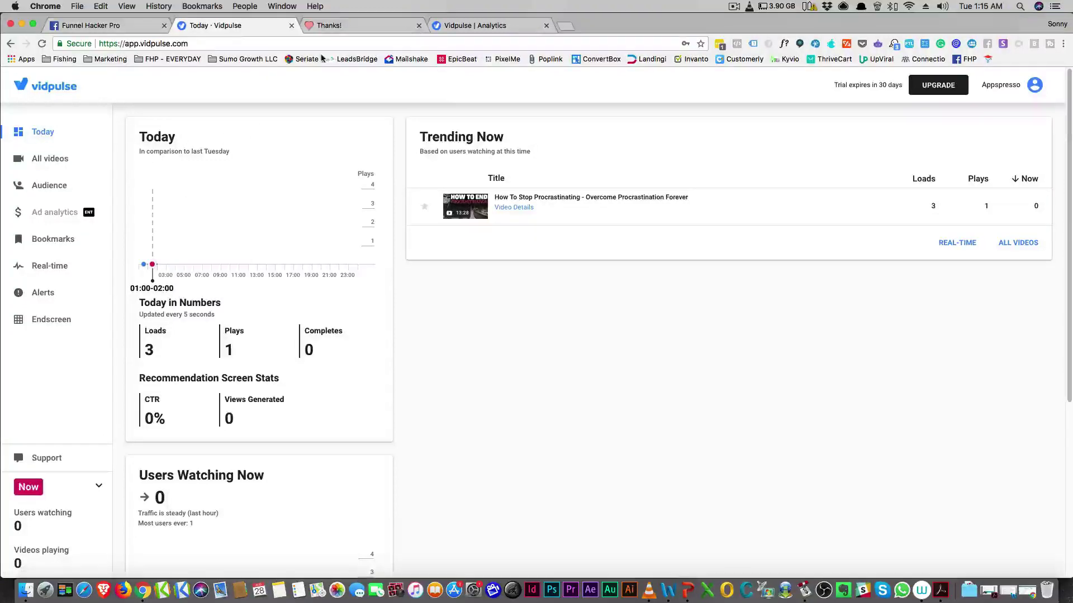
Play the procrastination video on the order-complete page, then view the Real-time statistics in Vidpulse.
click(335, 26)
scroll(392, 244, down, 5)
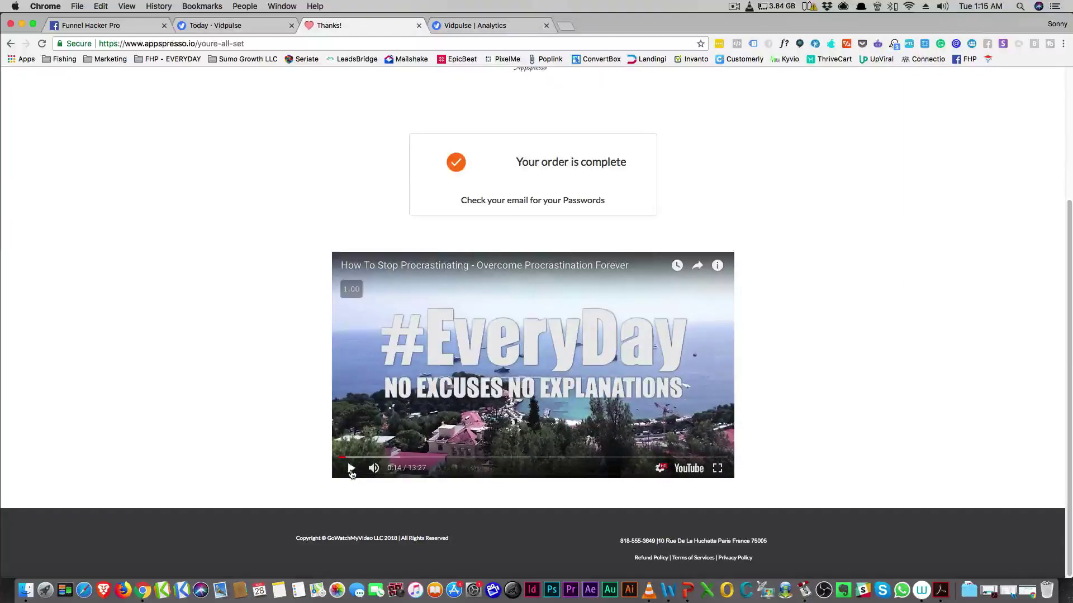
click(351, 468)
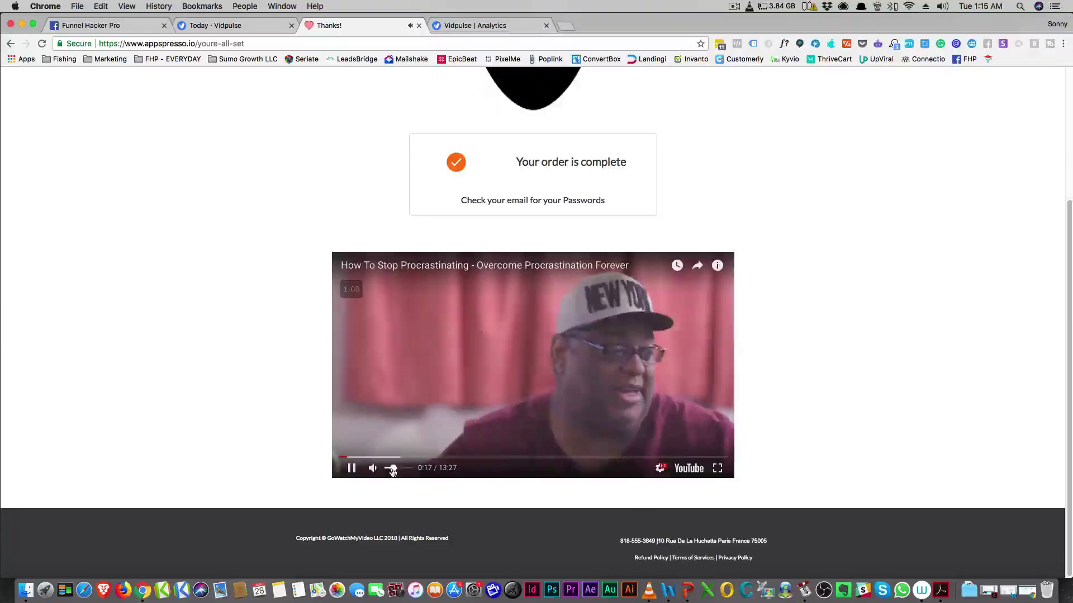
click(215, 25)
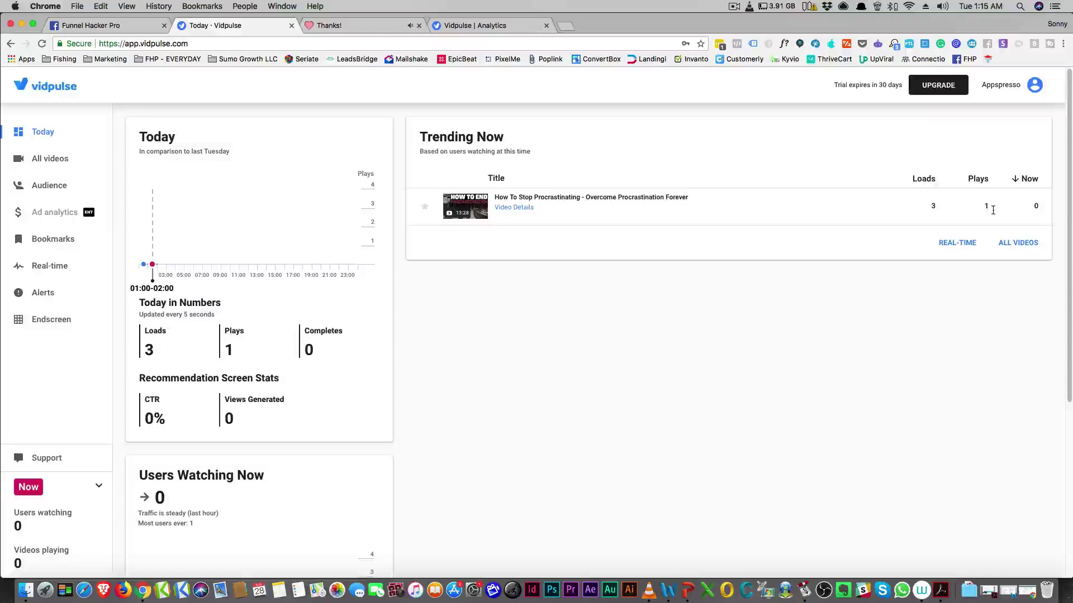
click(956, 242)
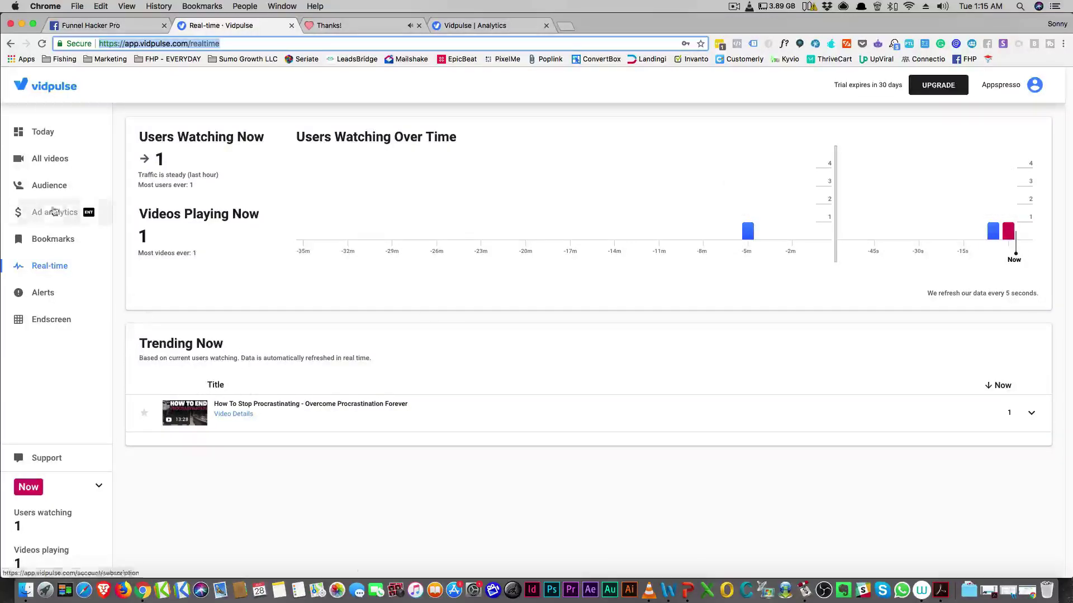
Open the Audience statistics, check the order page and features tabs, and return to the Audience page.
click(44, 190)
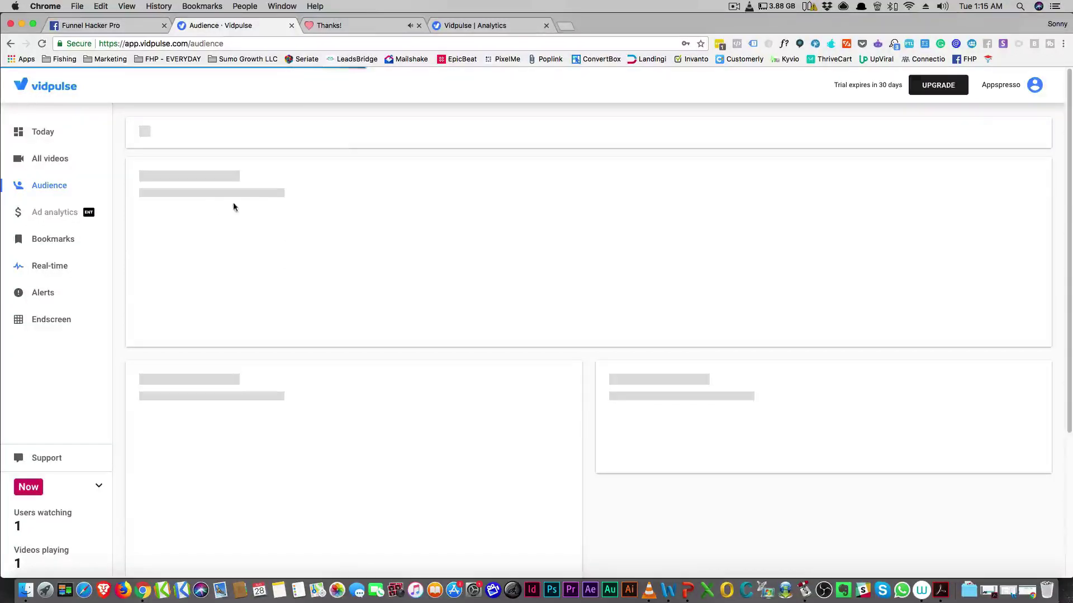
click(353, 25)
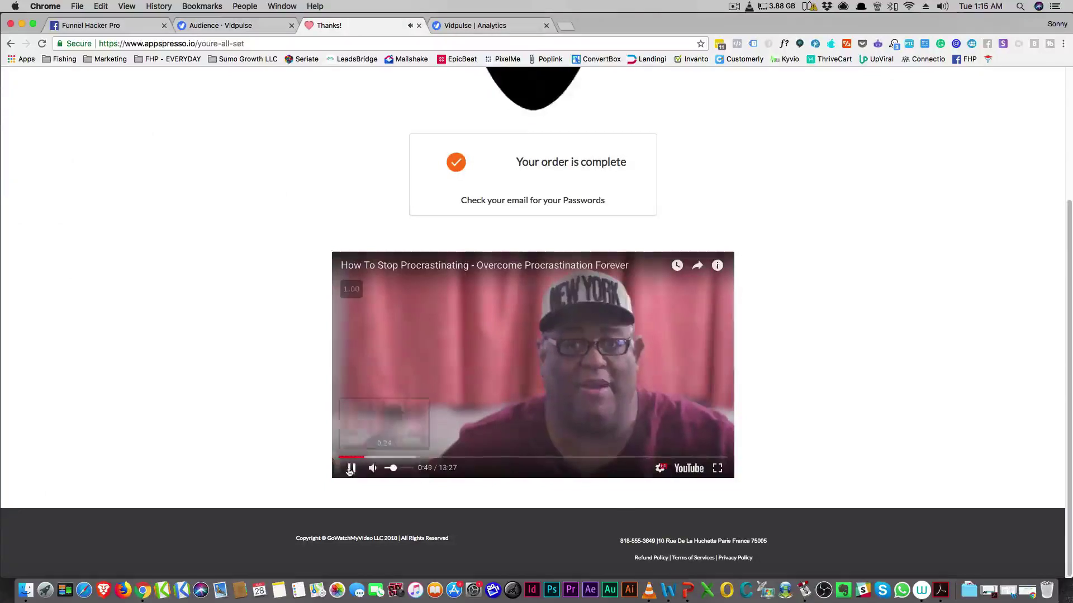
click(474, 25)
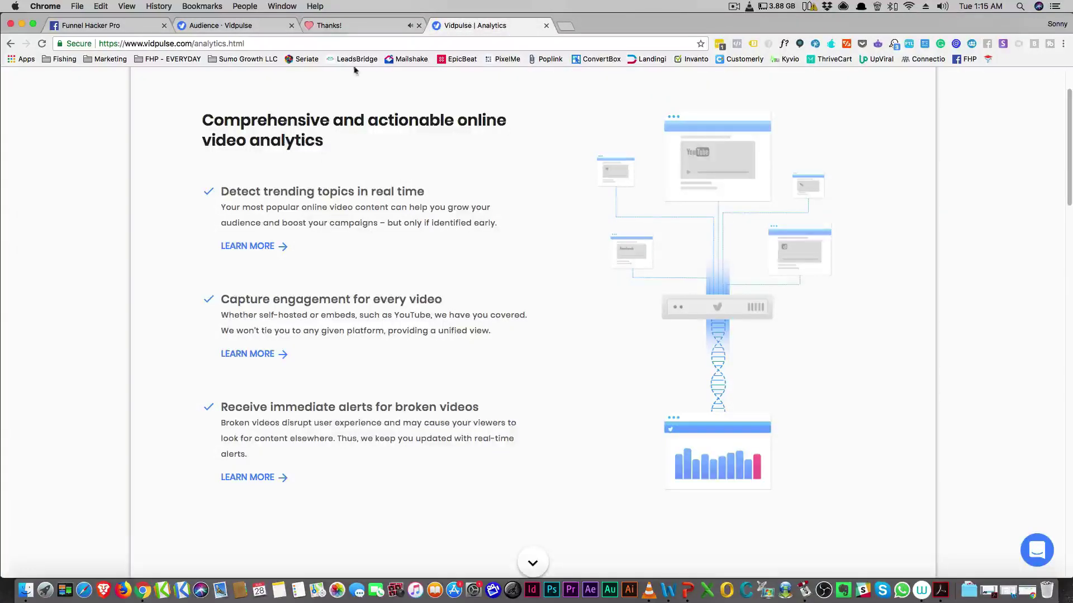
click(352, 25)
click(220, 25)
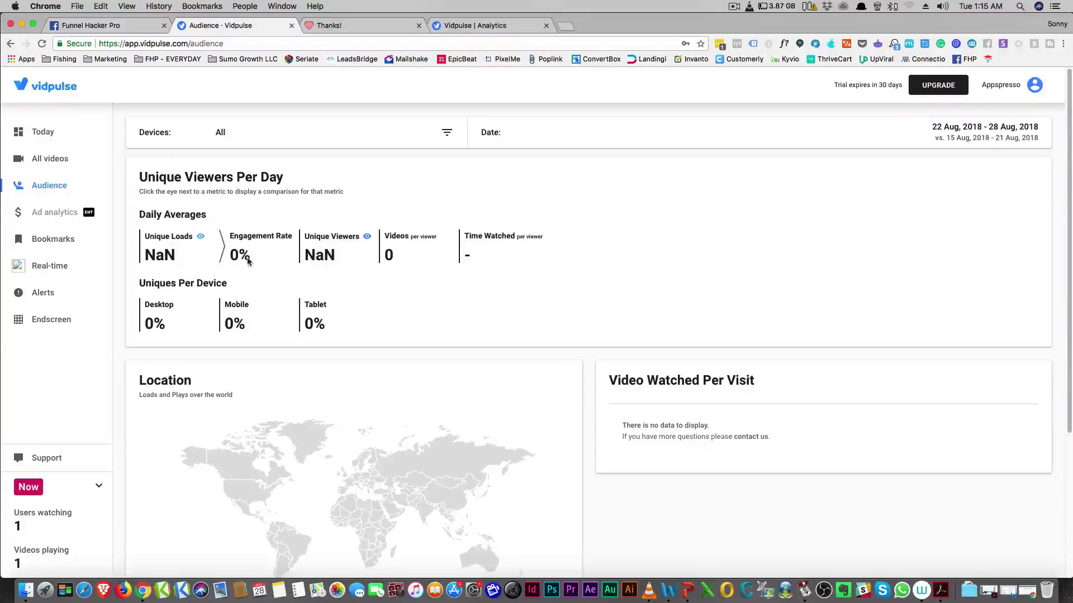
scroll(246, 290, down, 2)
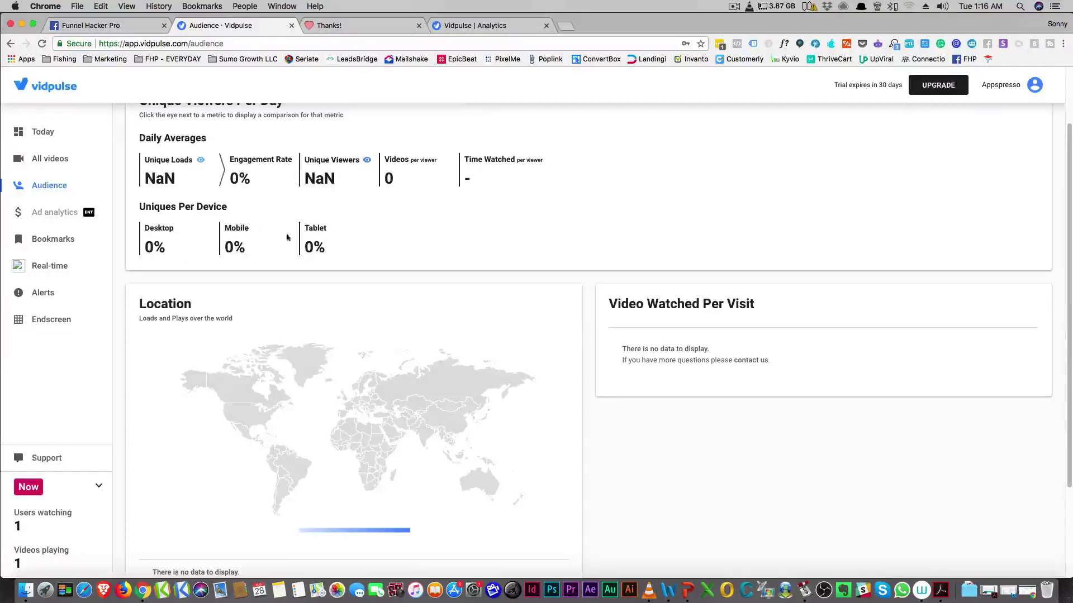
scroll(288, 238, down, 3)
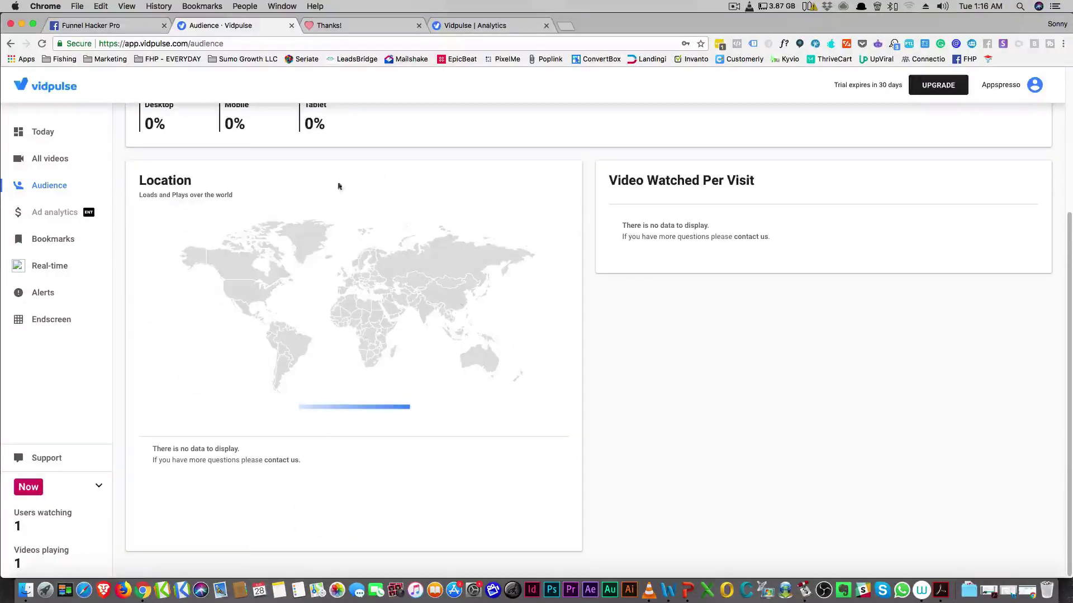
scroll(254, 349, up, 5)
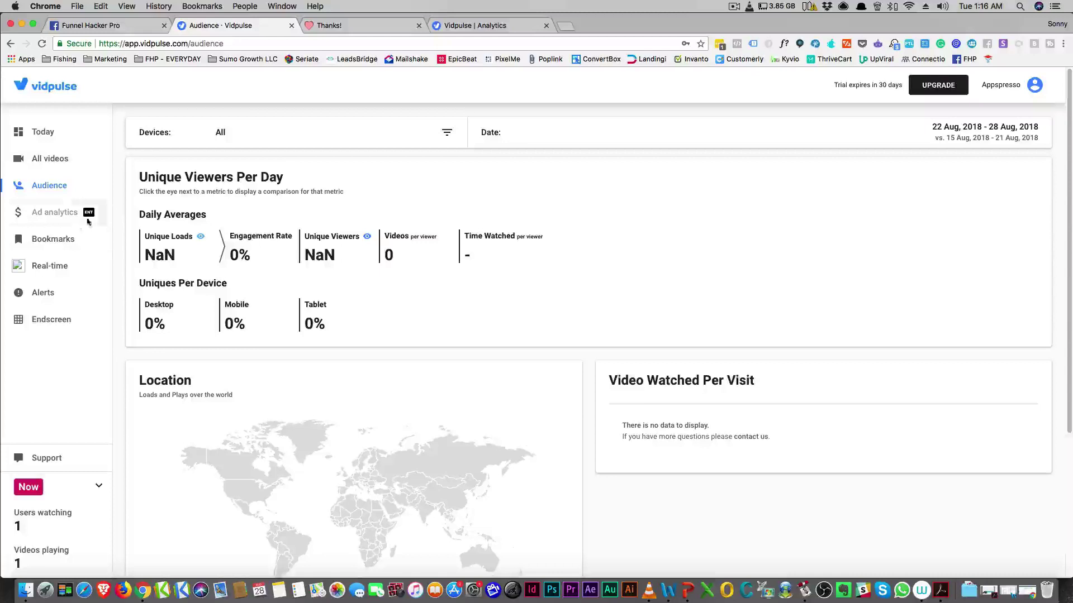
Open Bookmarks then Real-time, play the embedded video on the order page, and return to the Real-time dashboard.
click(52, 243)
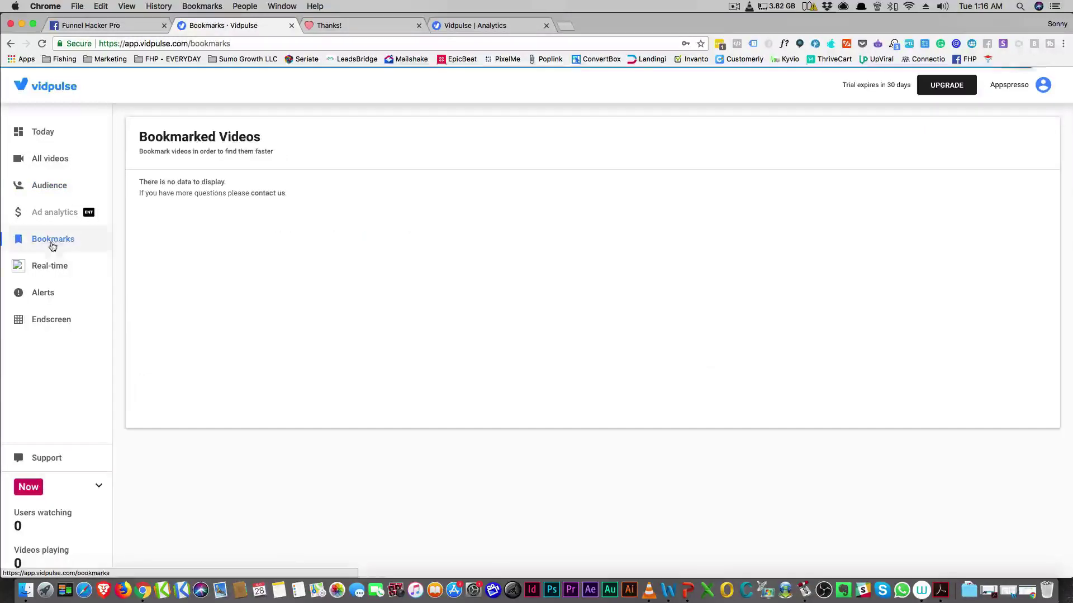
click(52, 267)
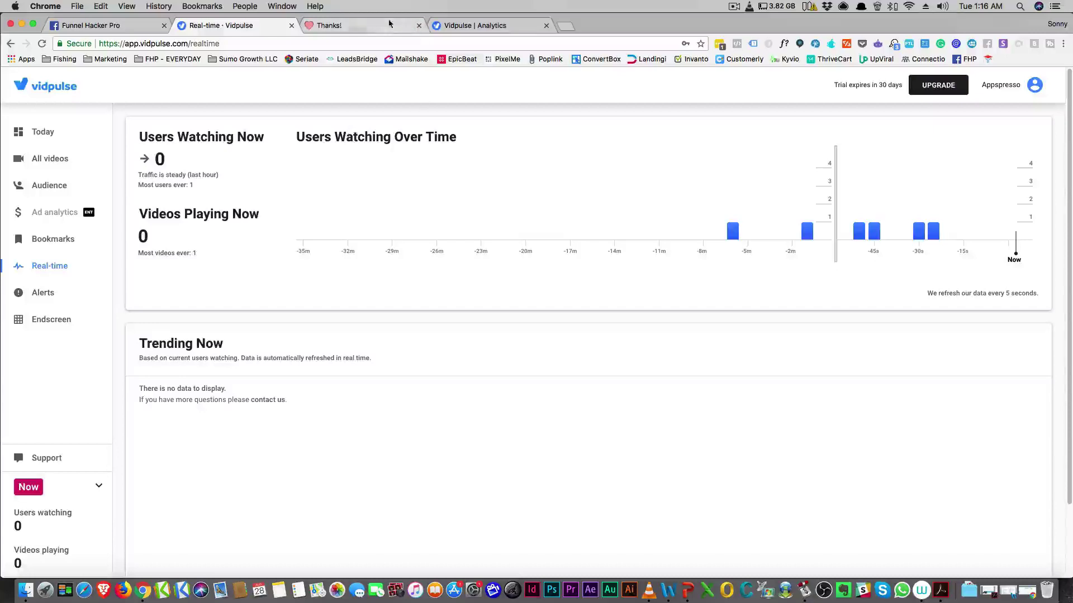
click(344, 25)
click(350, 468)
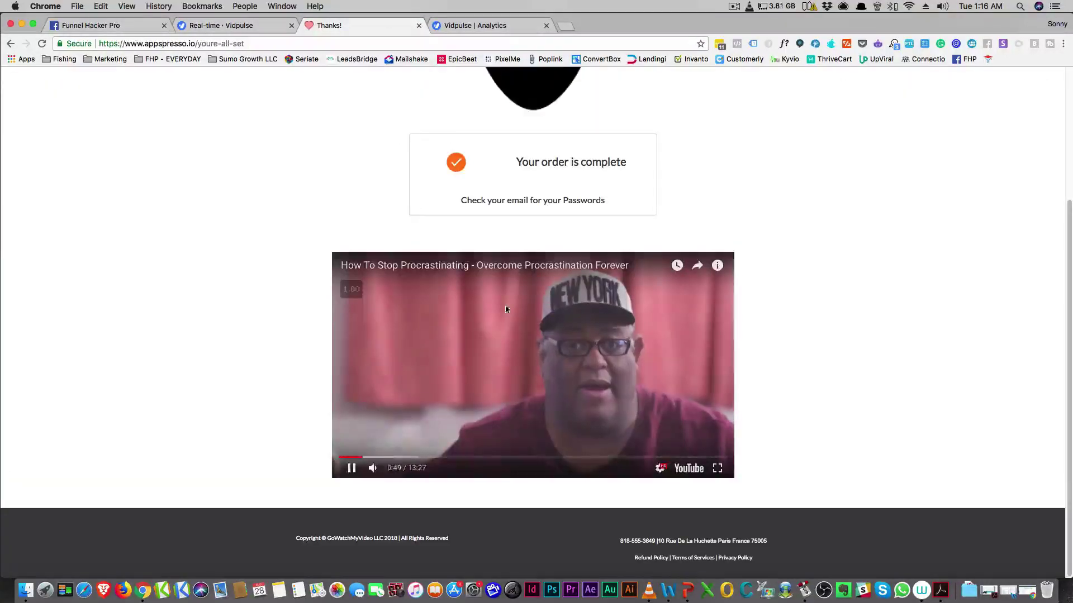
click(488, 25)
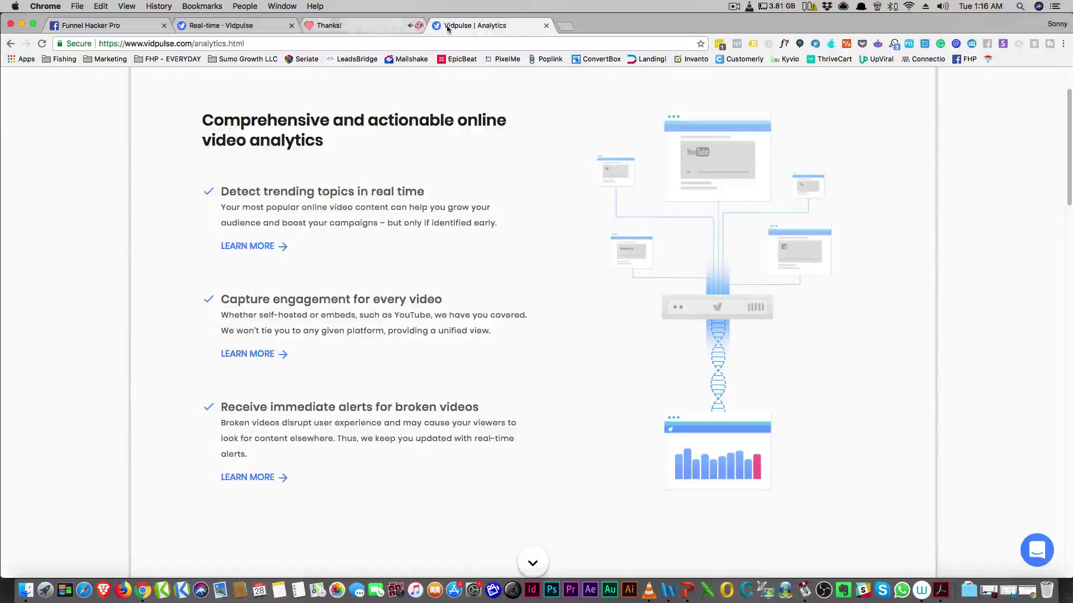
click(338, 27)
click(235, 25)
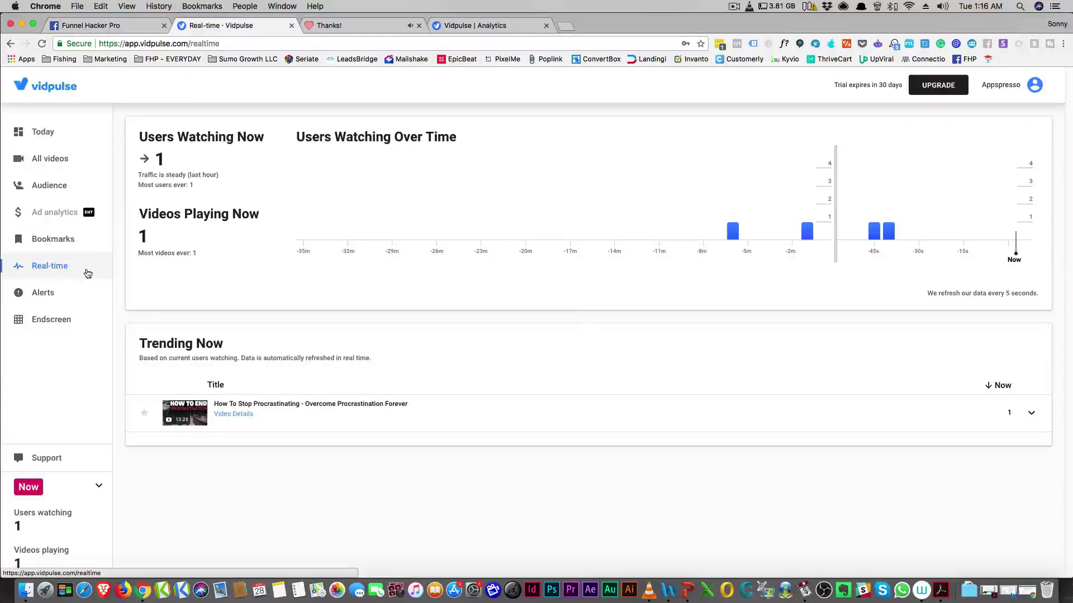
Check the order-page video and the analytics info page, then return to the Real-time dashboard.
click(352, 25)
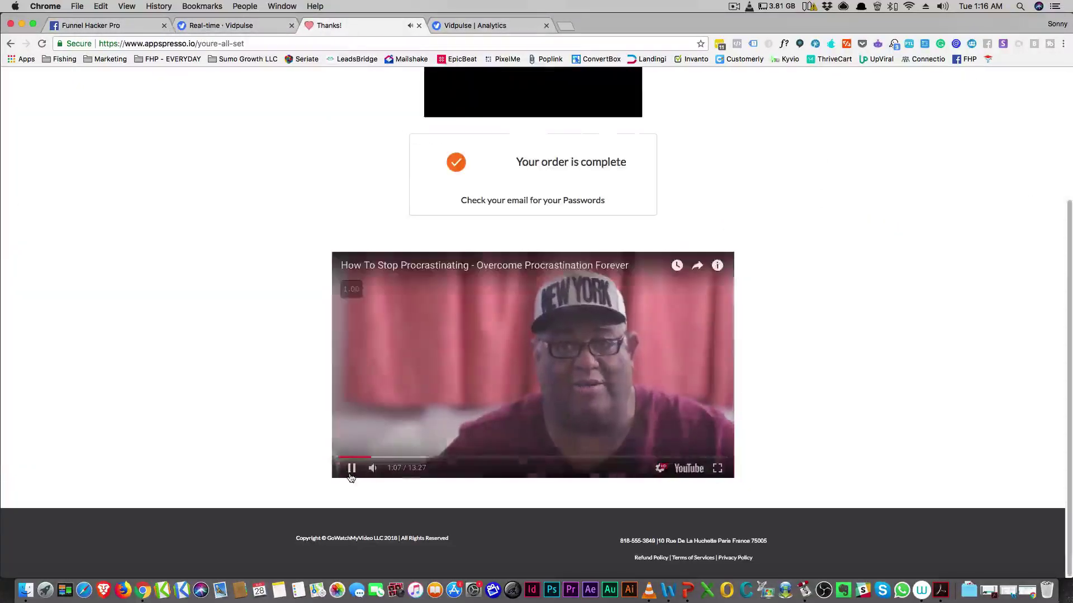
click(474, 26)
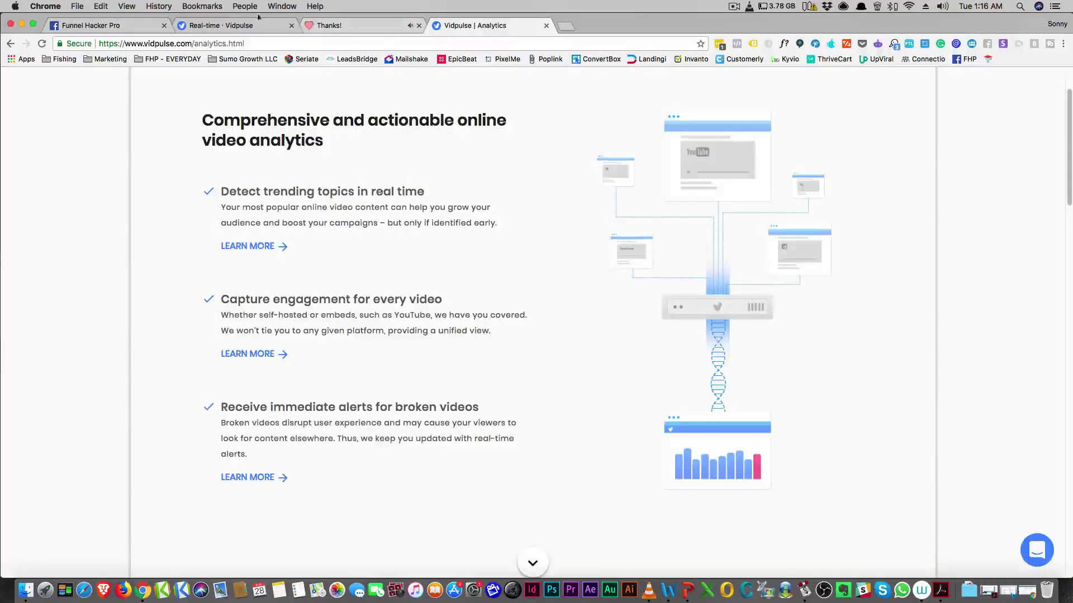
click(225, 26)
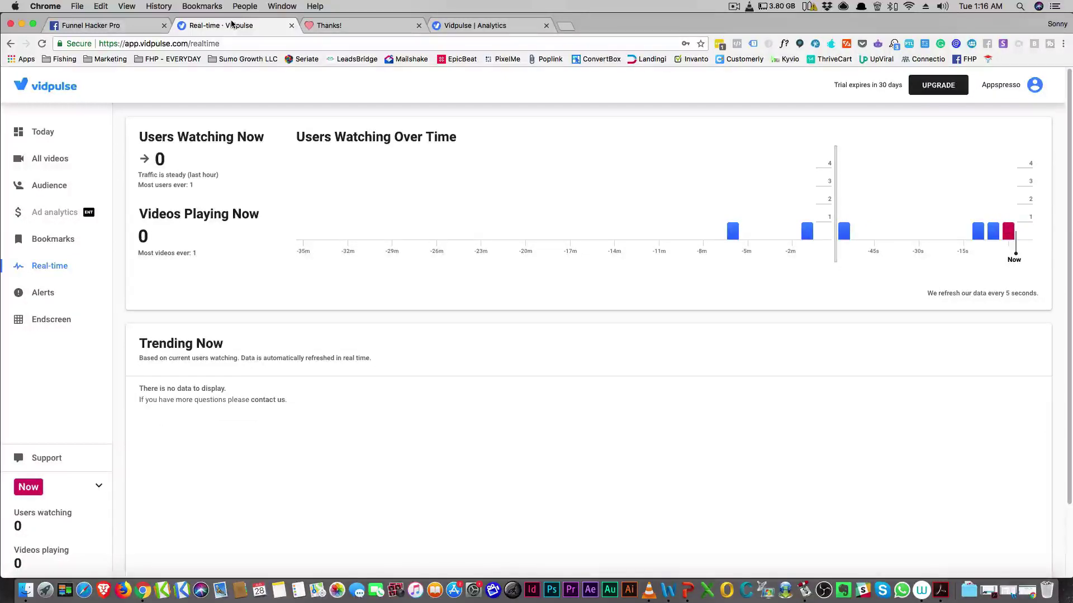
click(335, 25)
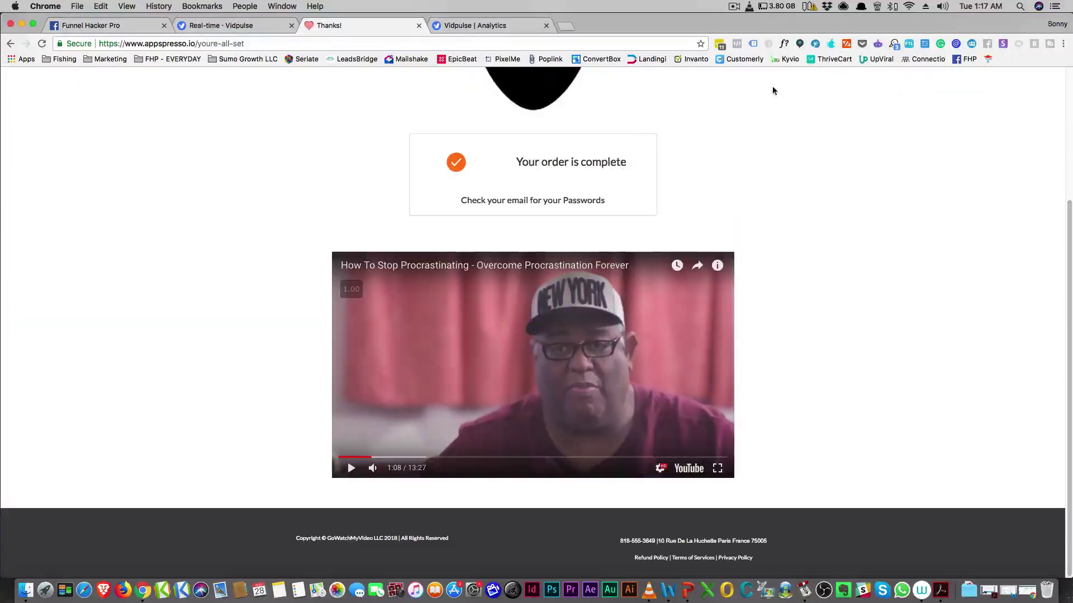
scroll(773, 101, up, 5)
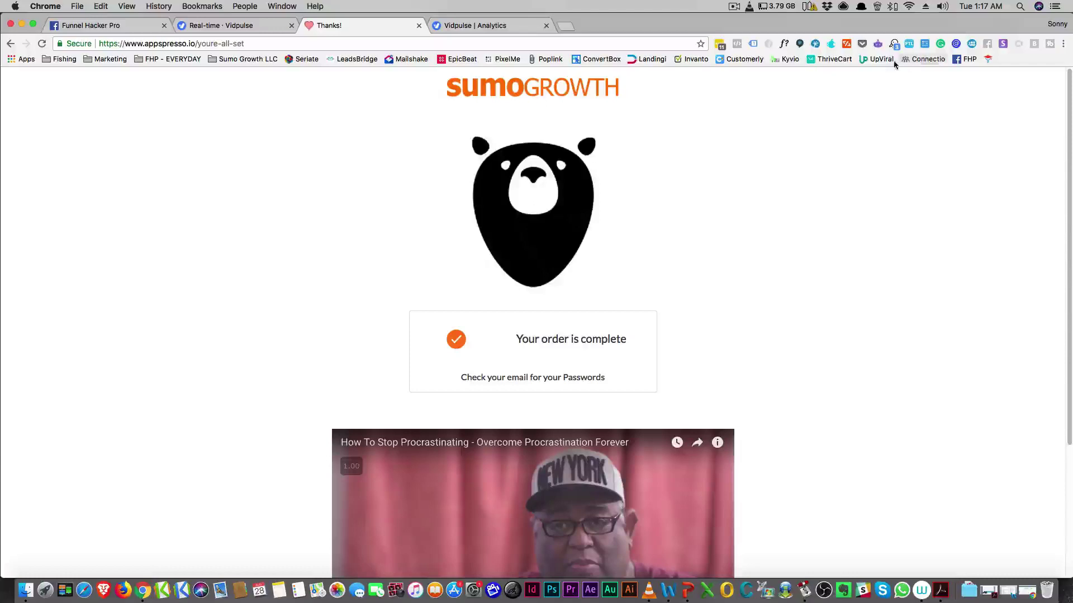
click(737, 45)
click(763, 152)
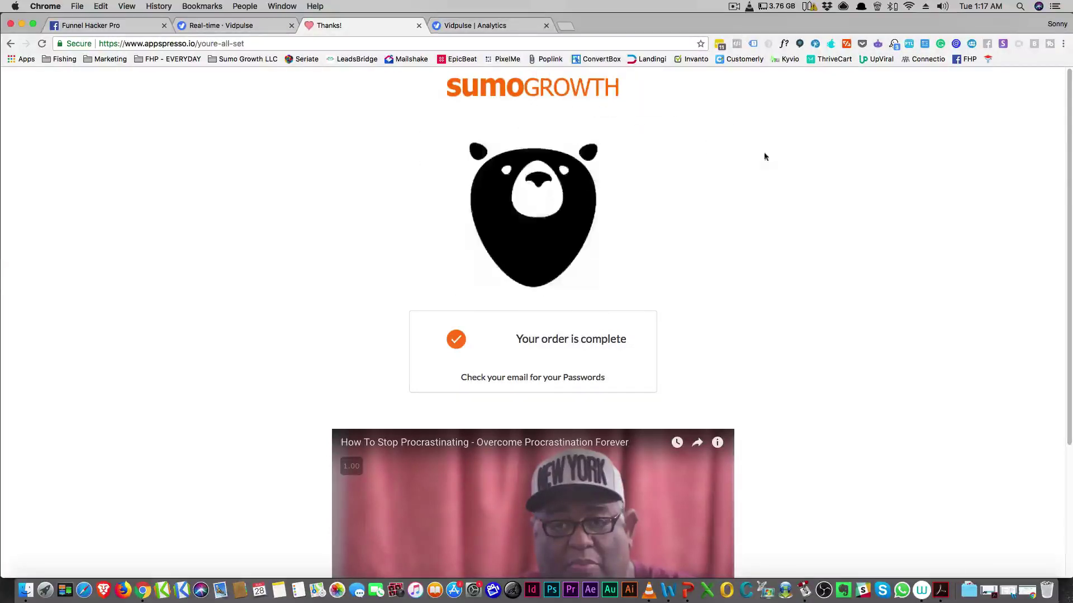
click(488, 26)
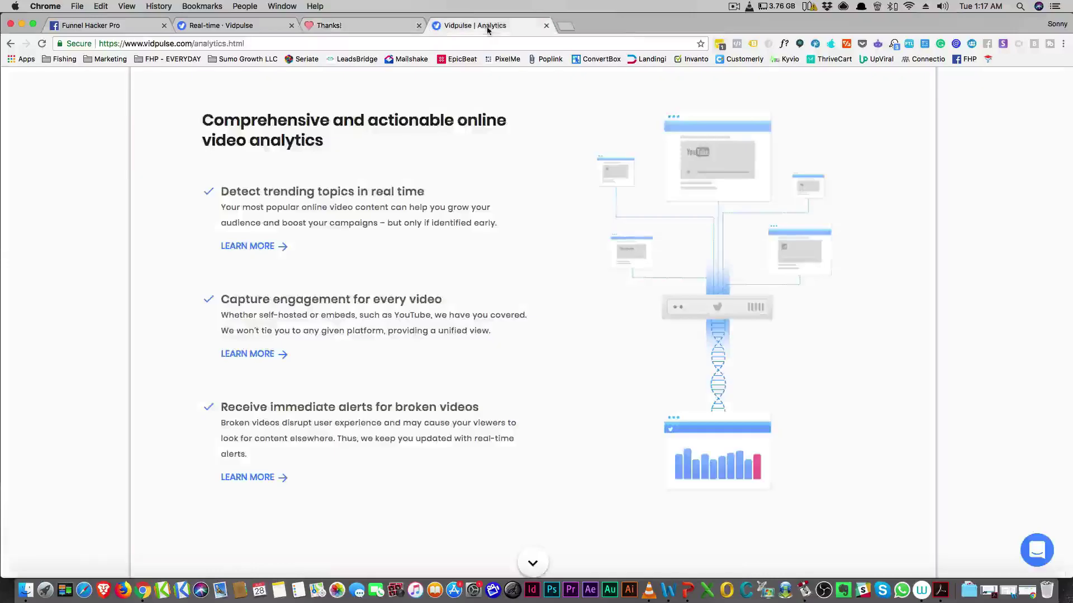
click(212, 25)
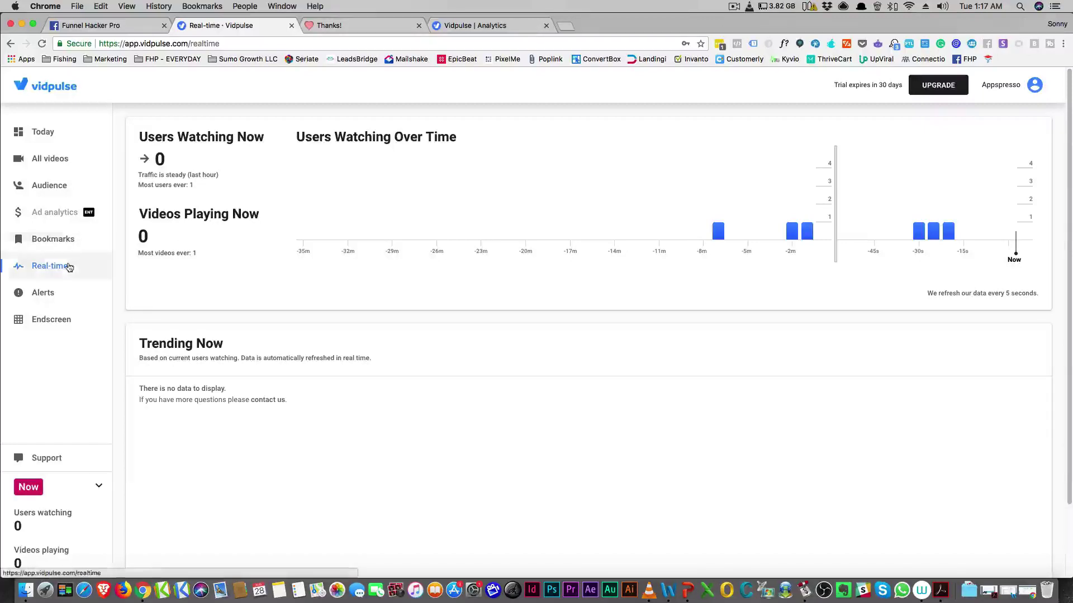
Open the Alerts page, then the Endscreen recommendations dashboard.
click(62, 299)
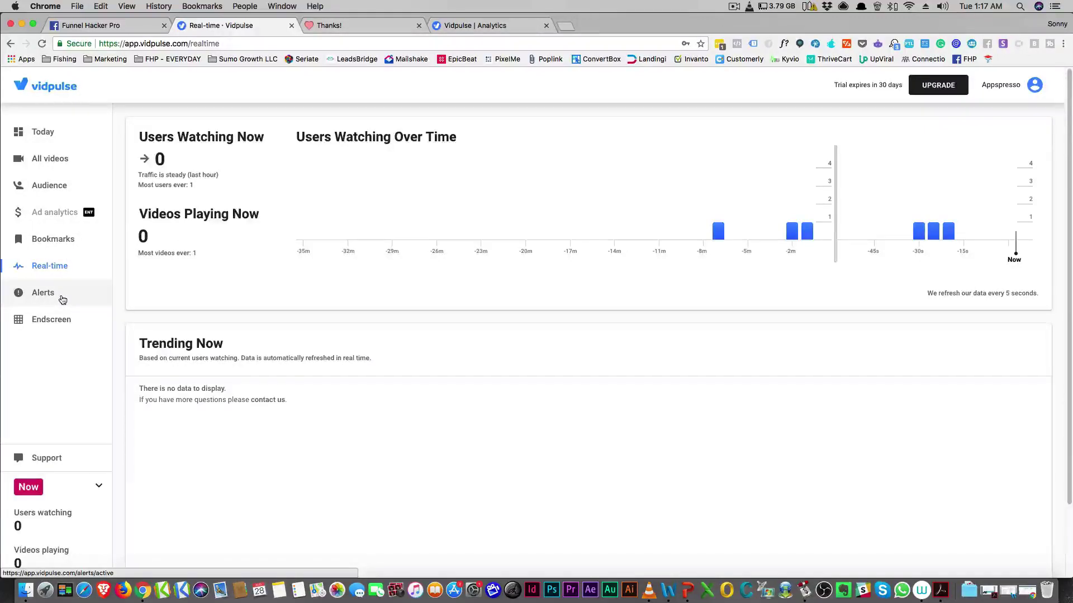
click(46, 373)
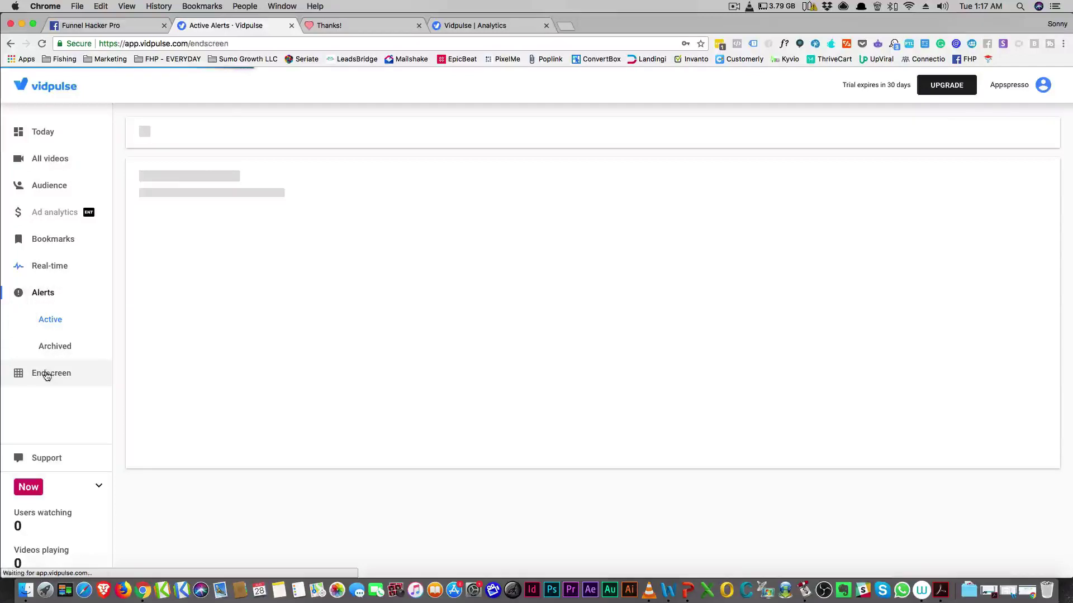
scroll(364, 296, down, 5)
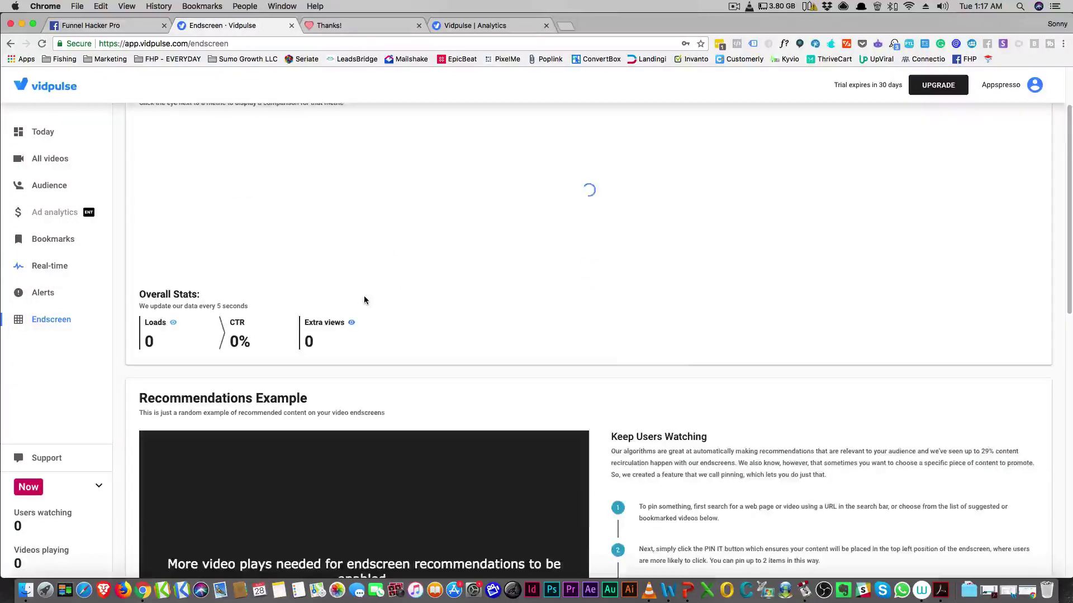
scroll(365, 296, down, 5)
scroll(364, 296, down, 5)
scroll(383, 337, down, 5)
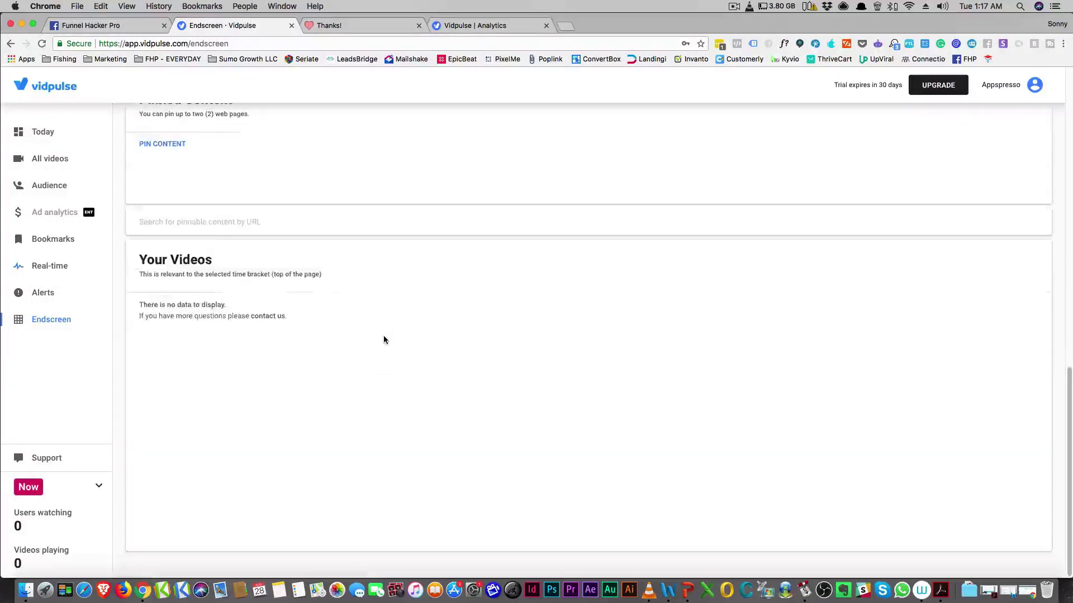
scroll(382, 337, up, 3)
scroll(382, 337, up, 5)
scroll(382, 338, up, 8)
scroll(380, 335, down, 3)
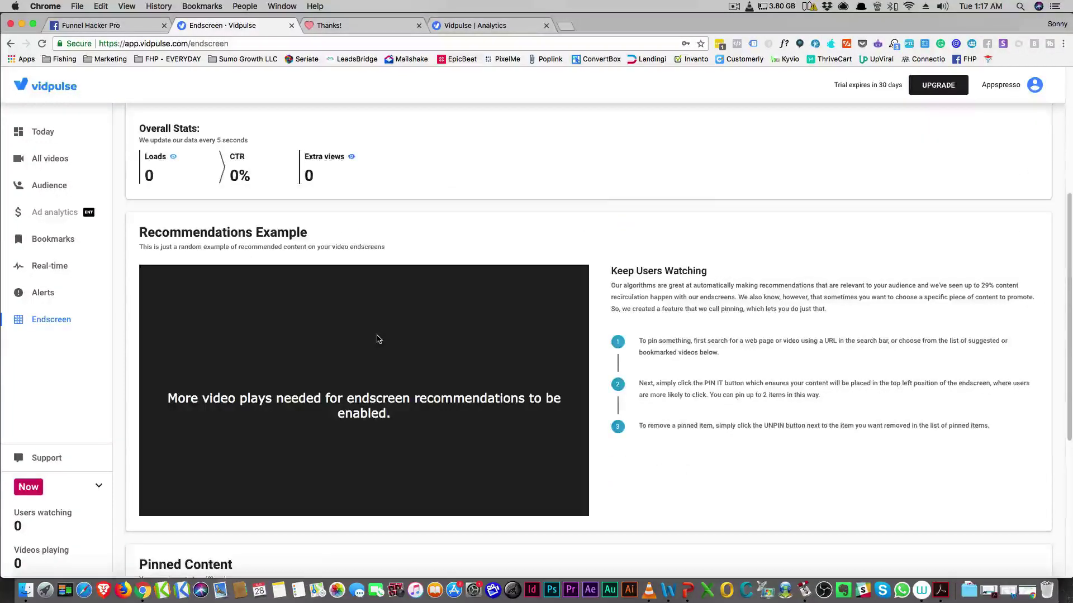
scroll(378, 338, down, 3)
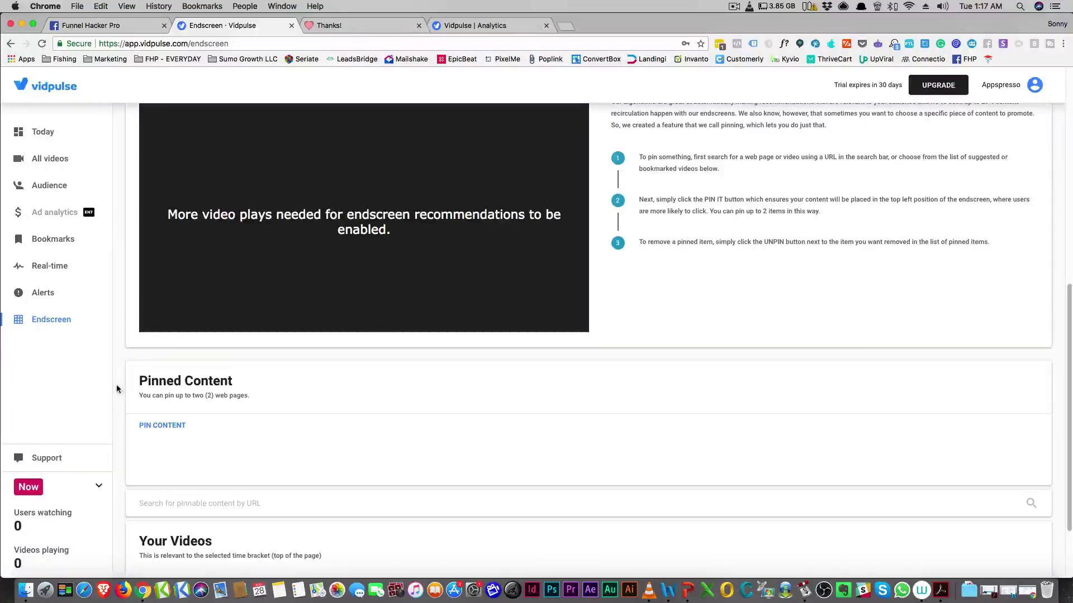
scroll(133, 380, up, 10)
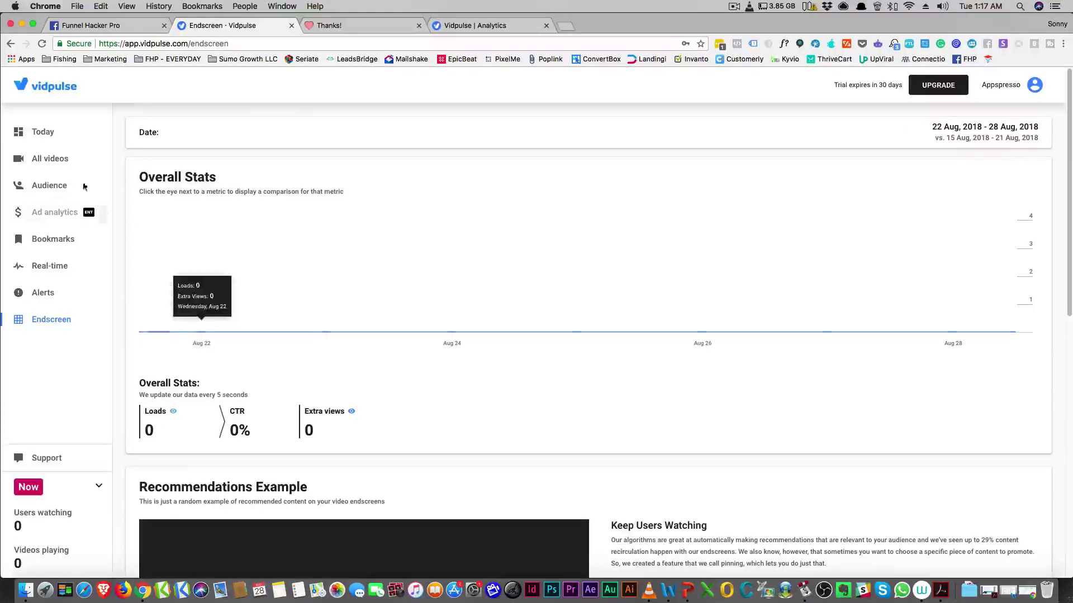
Go to the Today overview dashboard from the sidebar.
click(42, 131)
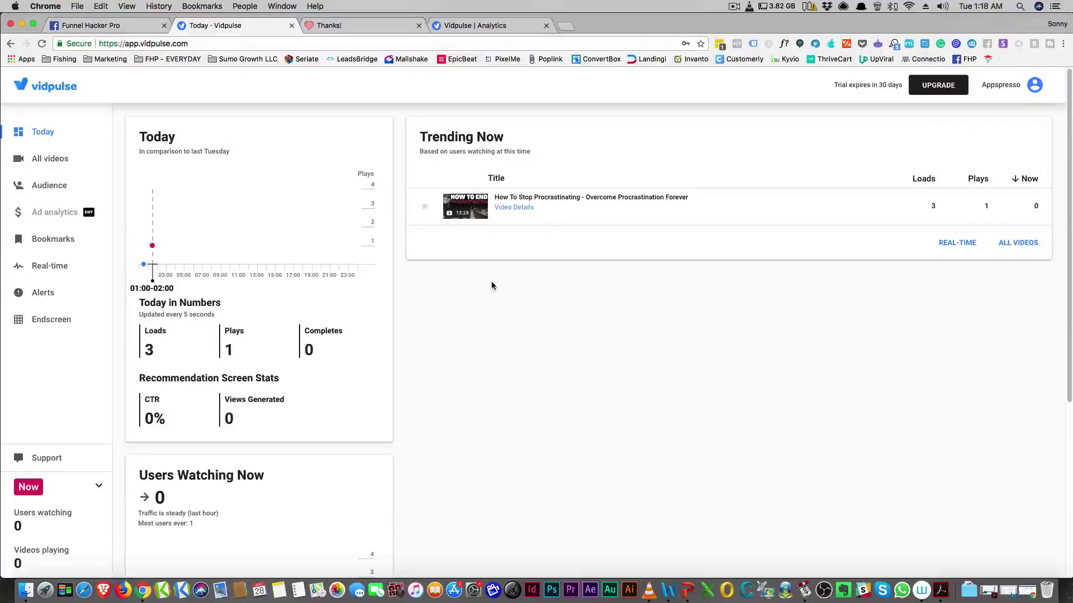
Open Account Settings from the avatar menu and view the Websites and team Users pages.
click(1001, 85)
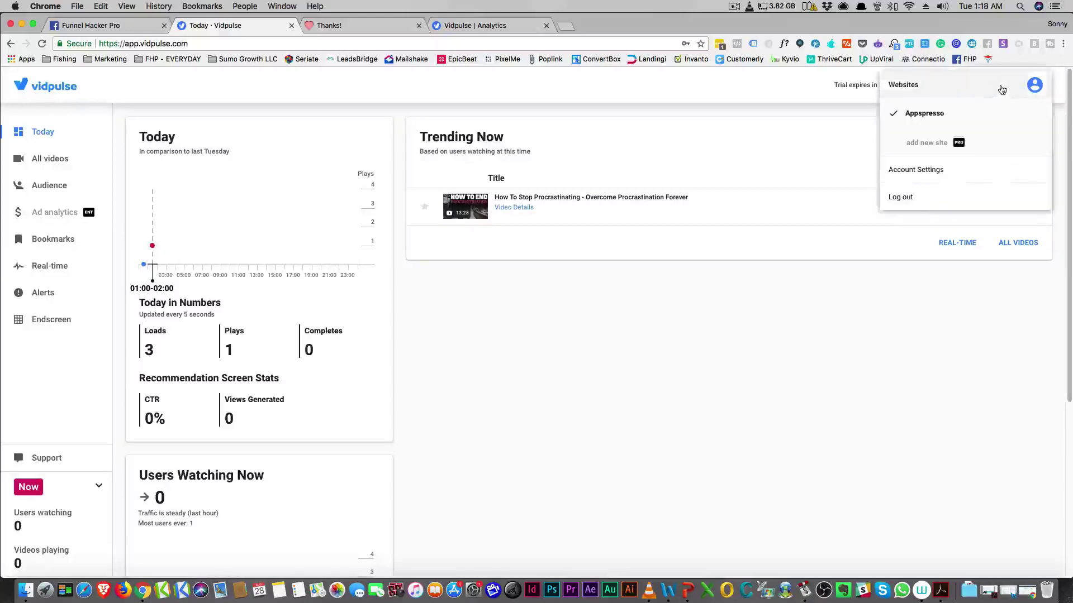
click(915, 169)
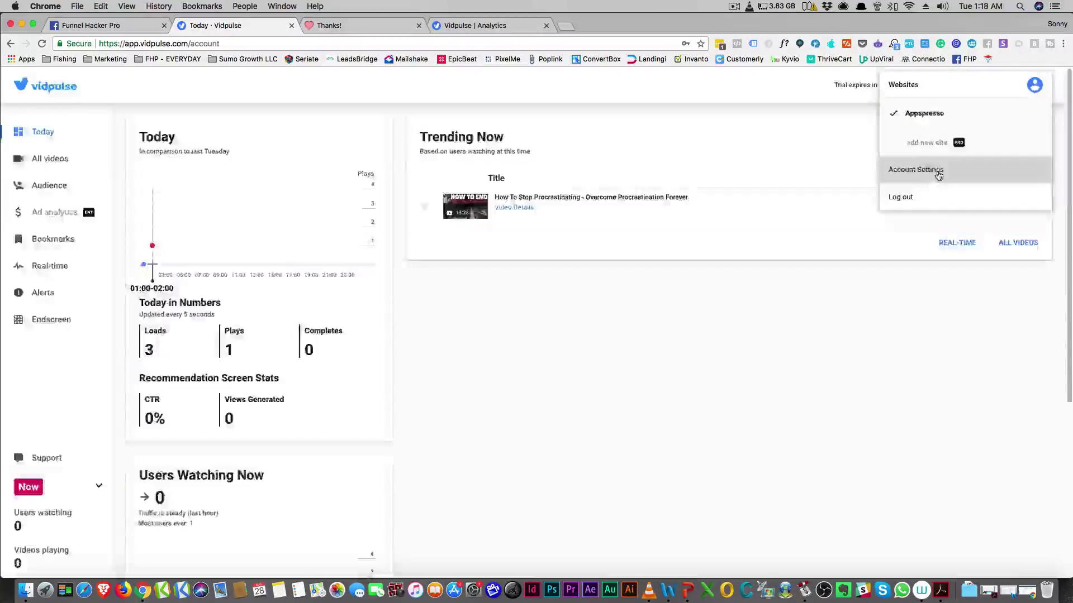
click(345, 156)
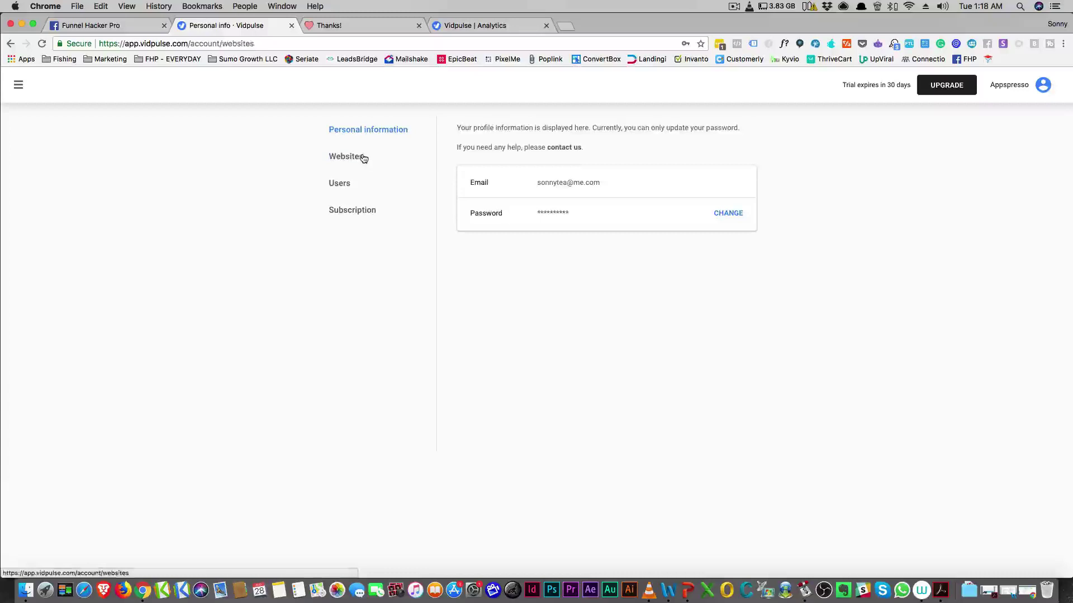
click(340, 183)
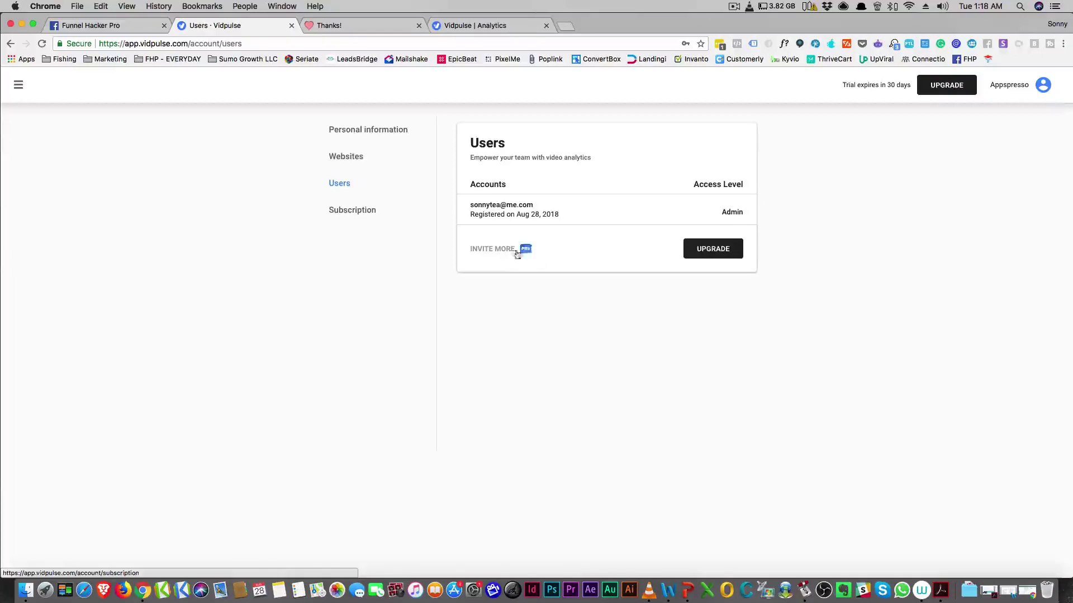
View the subscription Plans, return to Personal information, and reopen then close the account menu.
click(352, 211)
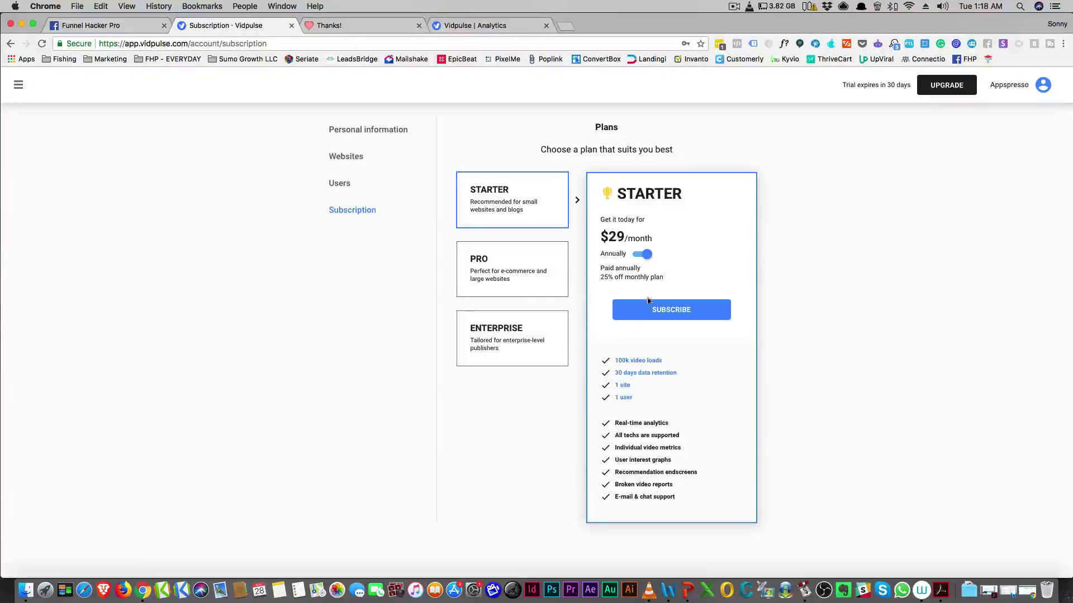
click(338, 130)
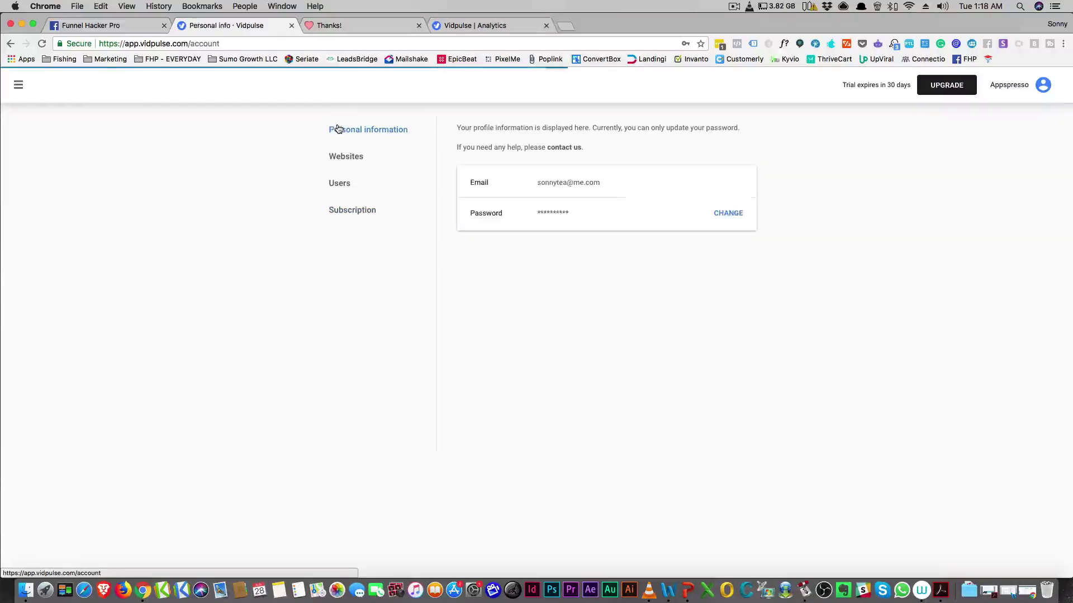
click(997, 85)
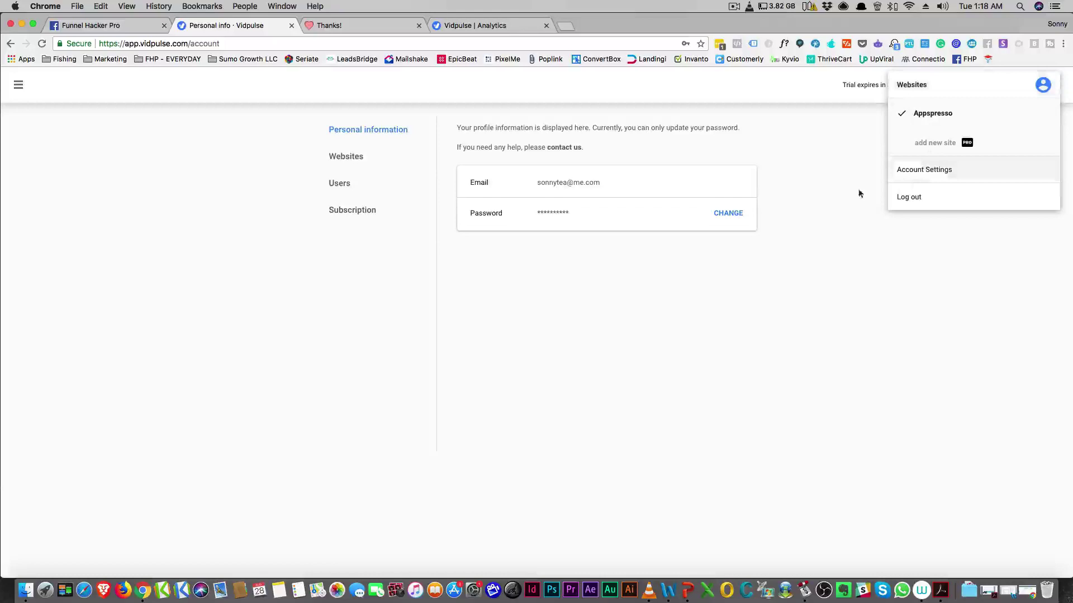
click(834, 203)
From the sidebar visit Today, the All videos performance page and Bookmarks, ending back on Today.
click(11, 86)
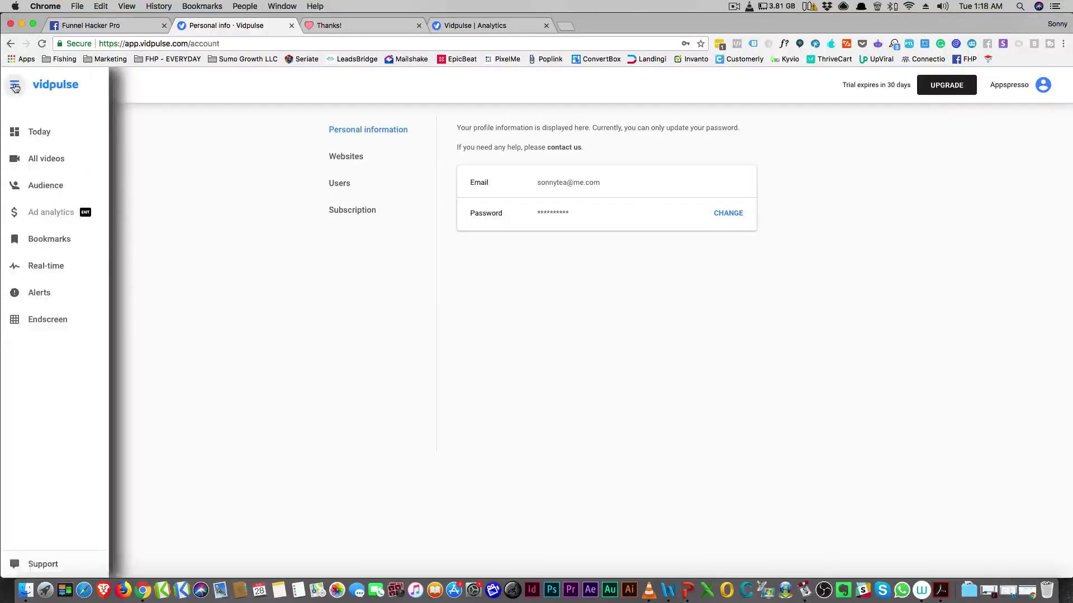
click(37, 135)
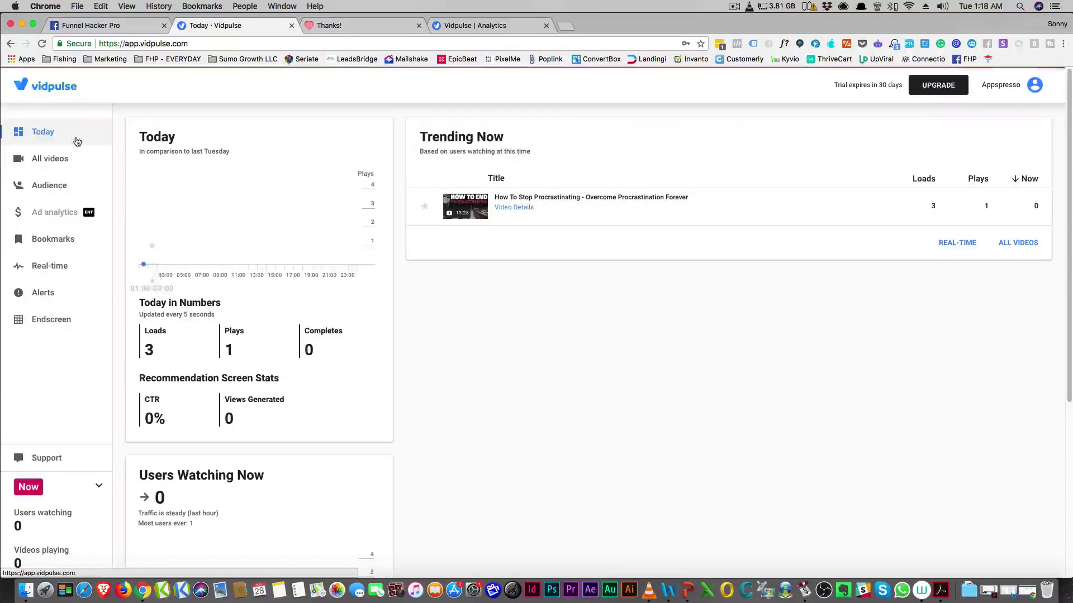
click(61, 160)
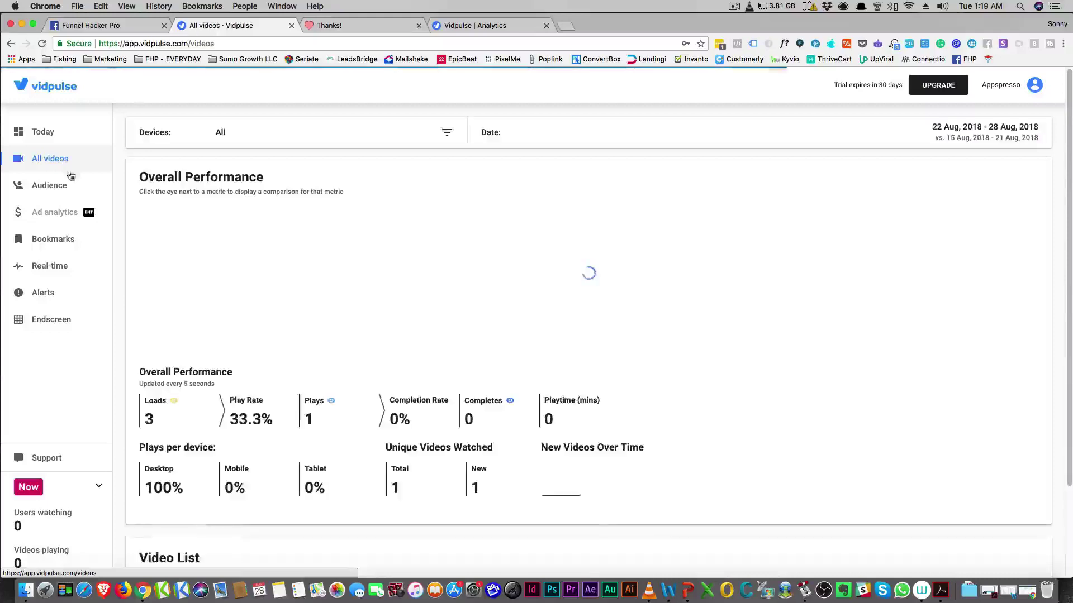
scroll(360, 252, down, 3)
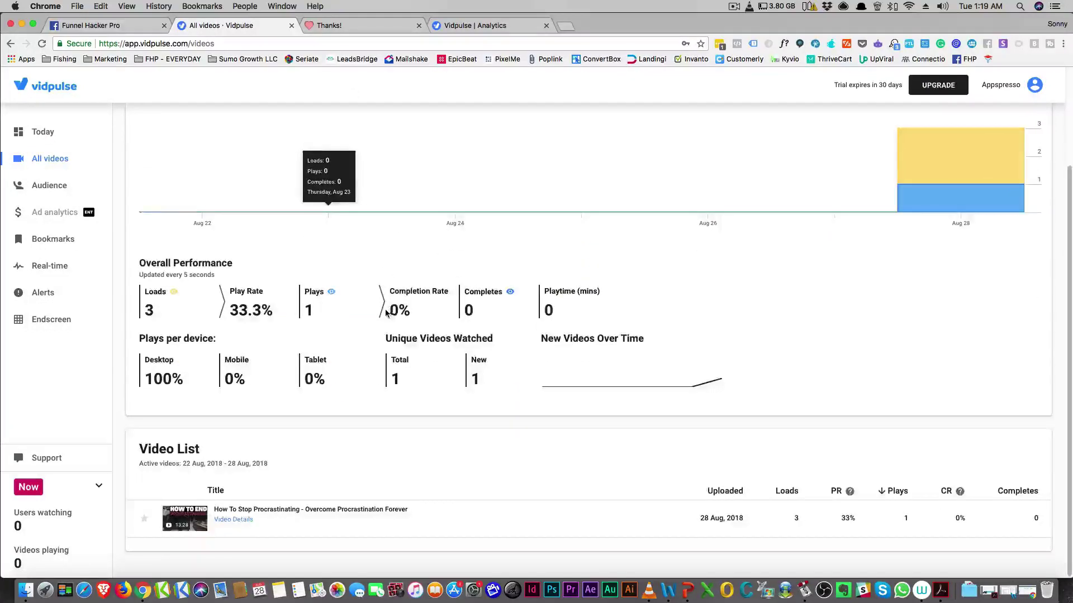
scroll(348, 220, up, 3)
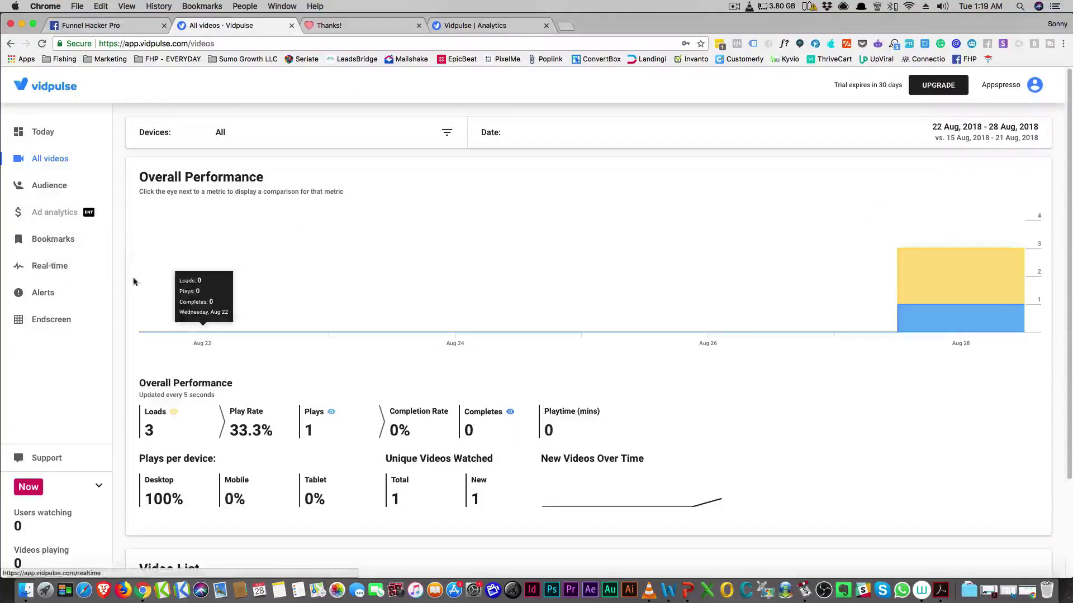
scroll(178, 311, down, 3)
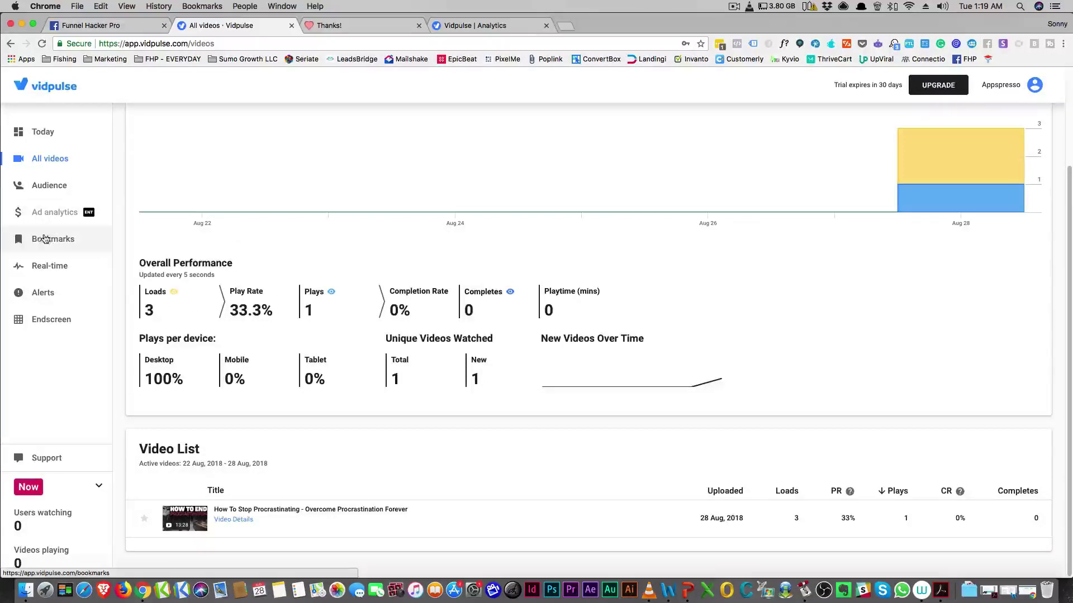
click(46, 240)
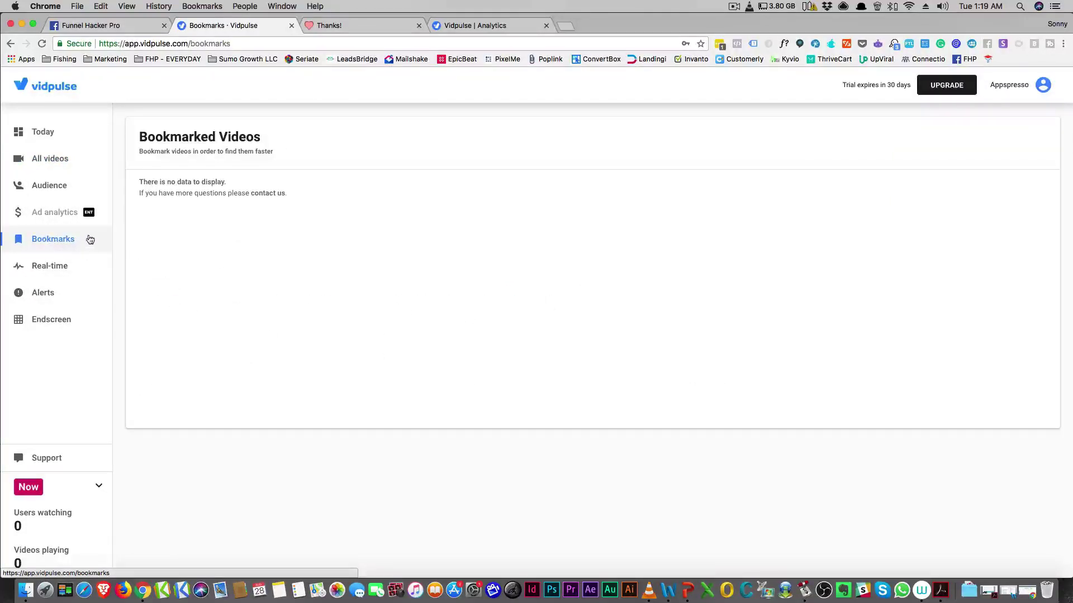
click(42, 133)
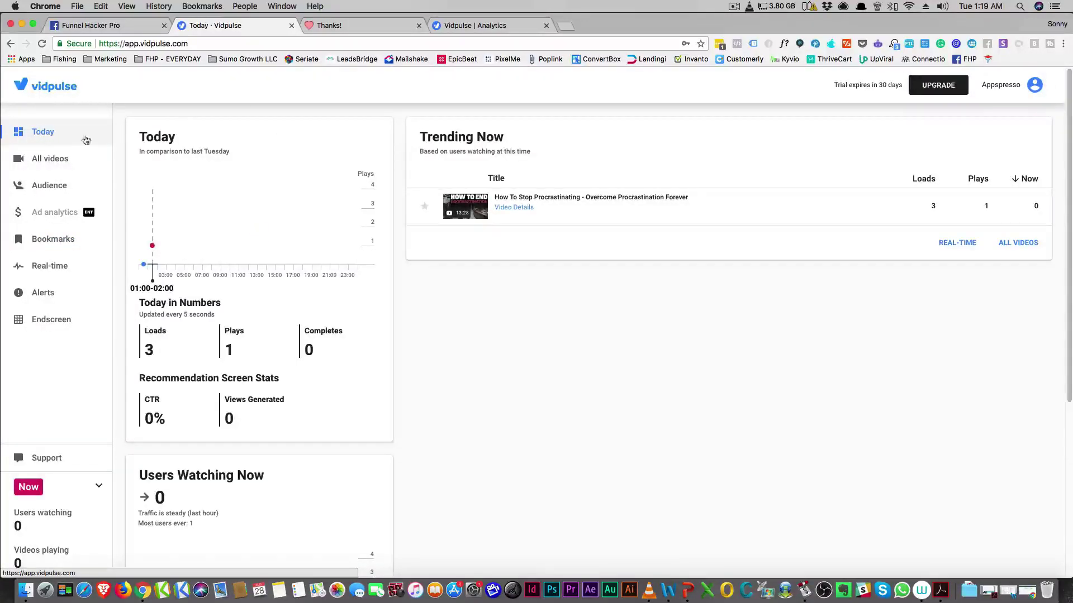
click(333, 29)
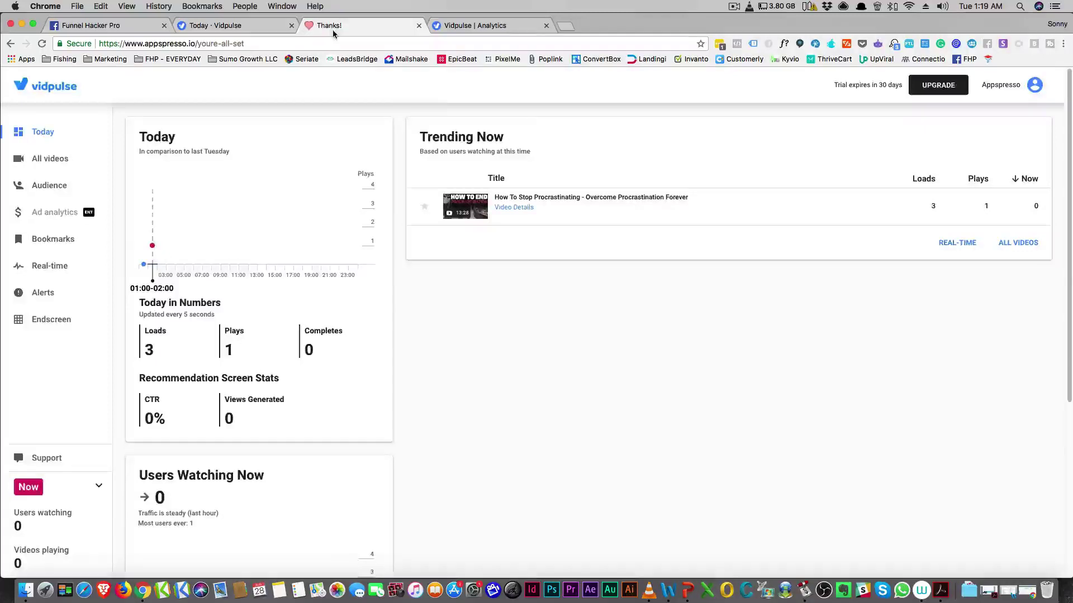
scroll(383, 389, down, 5)
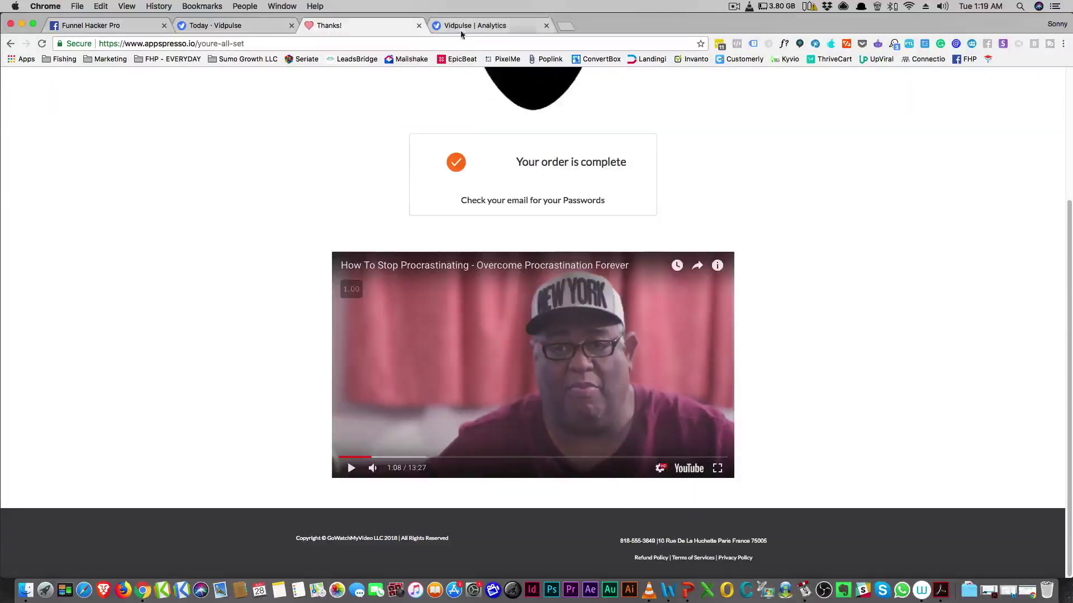
click(245, 30)
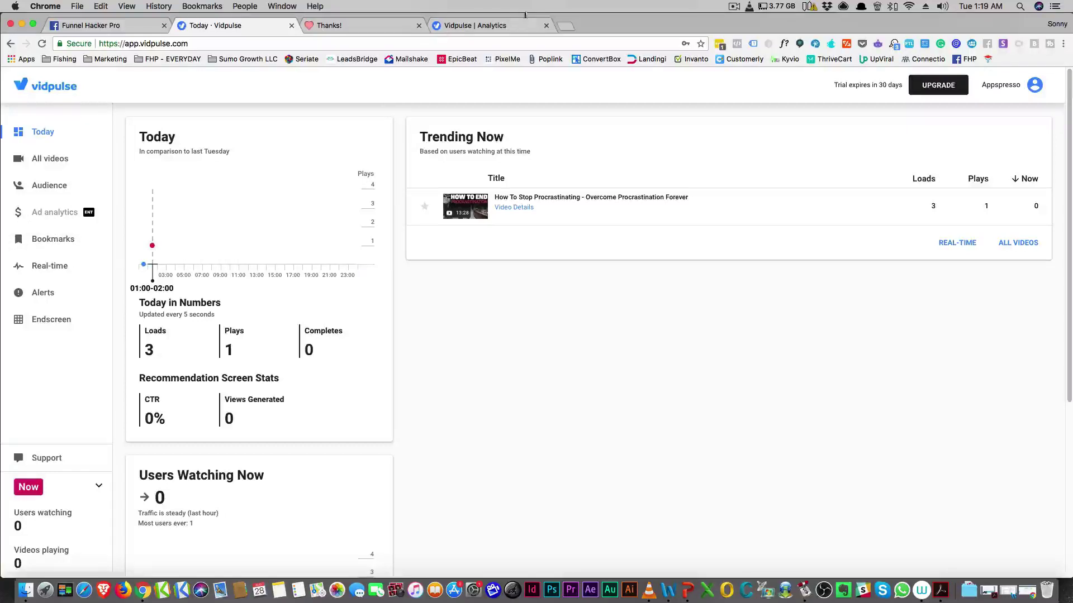
Open and close a blank tab, then open Bookmarks and the Real-time viewers dashboard in Vidpulse.
click(560, 26)
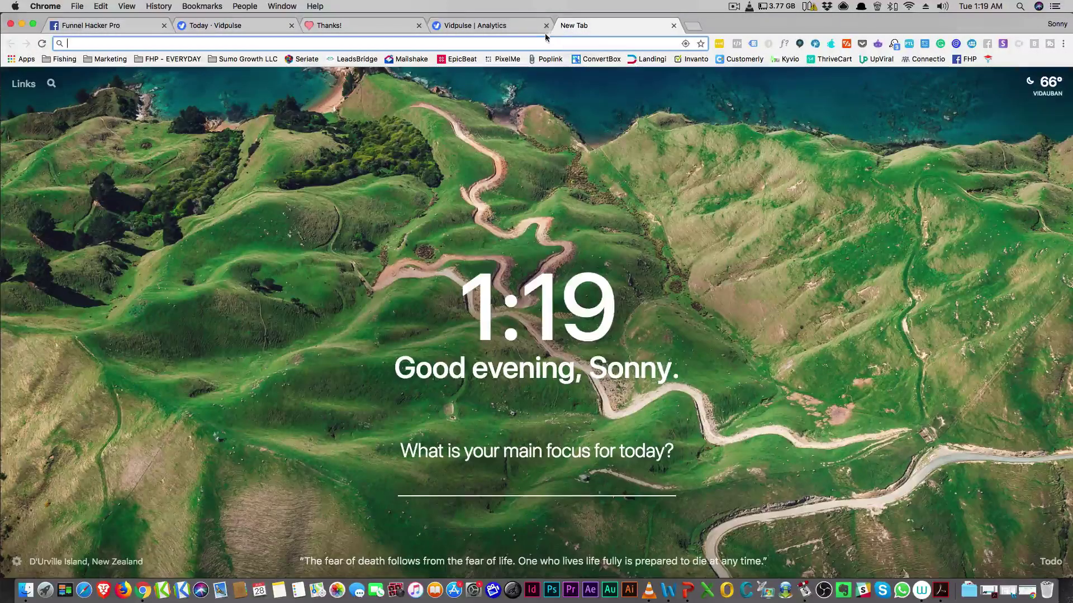
key(super+w)
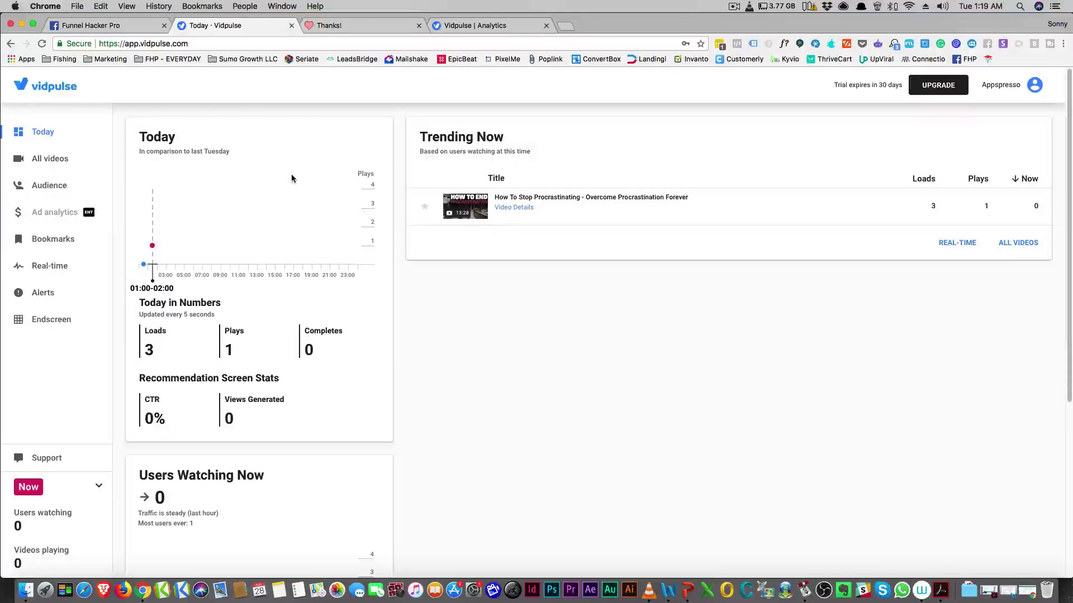
click(53, 238)
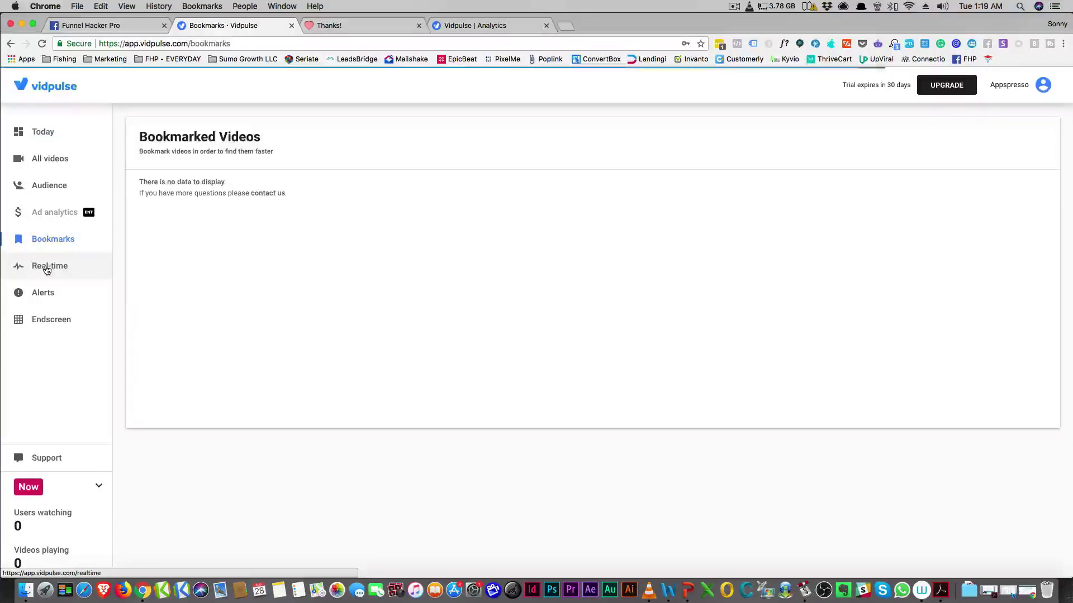
click(48, 266)
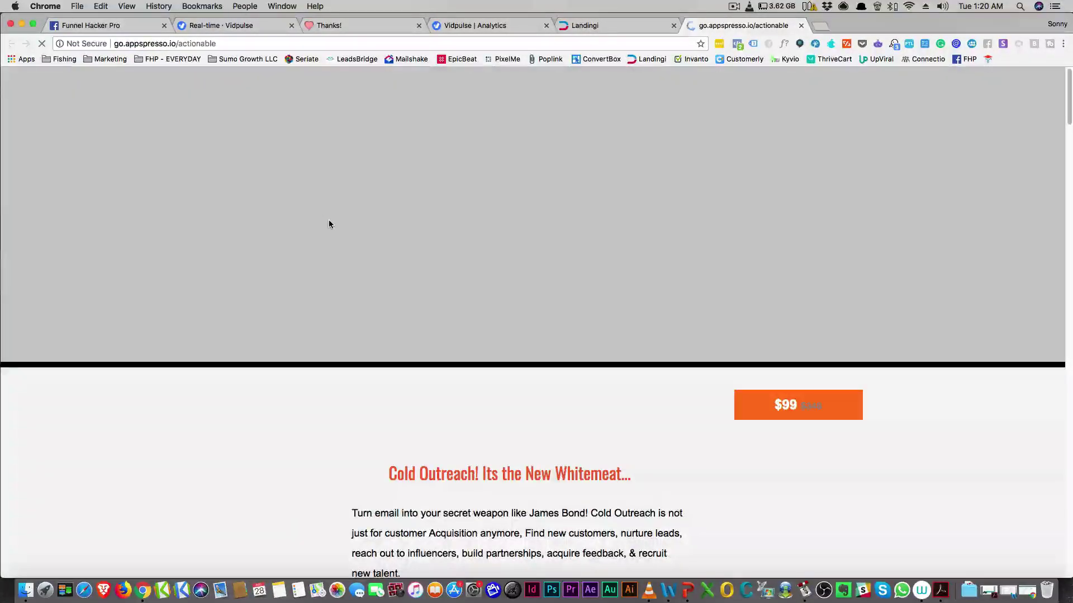
scroll(332, 223, down, 4)
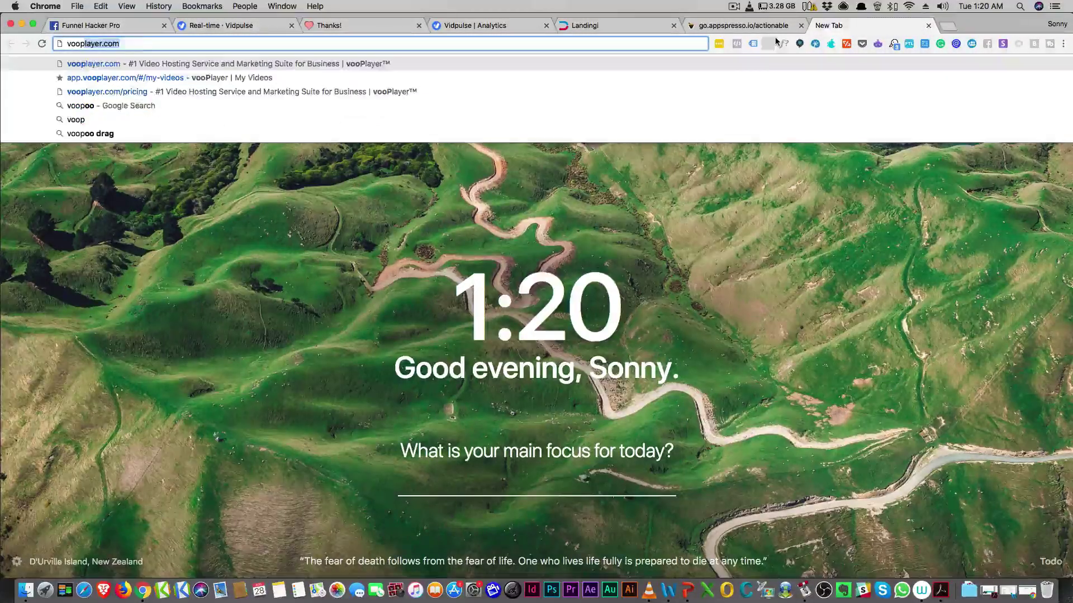
Load vooplayer.com, then jump to the app.vooplayer.com My Videos list via the 'voo' address suggestion.
key(Return)
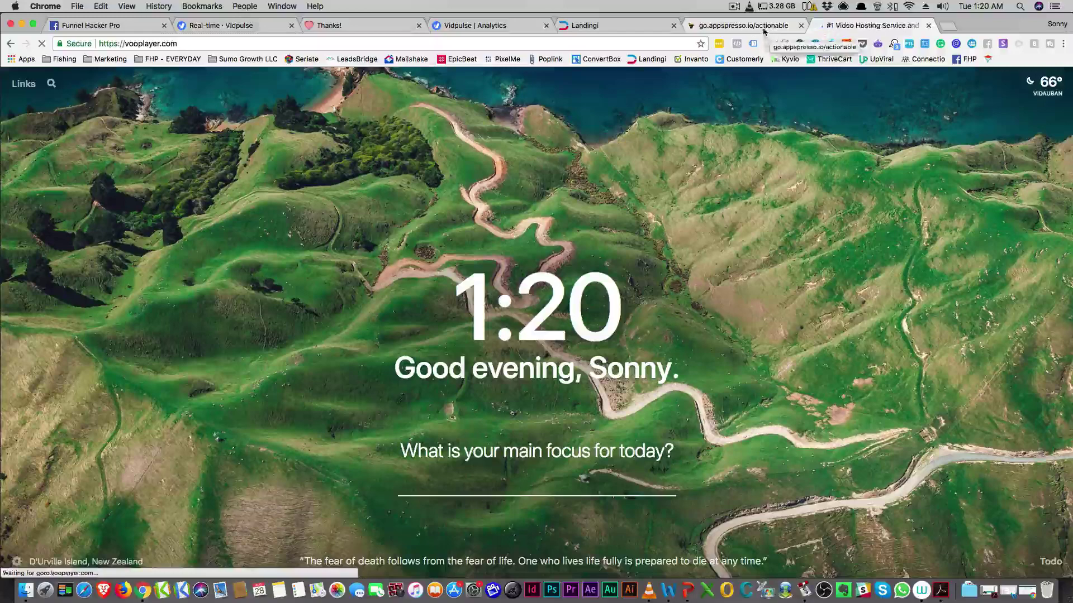
click(561, 44)
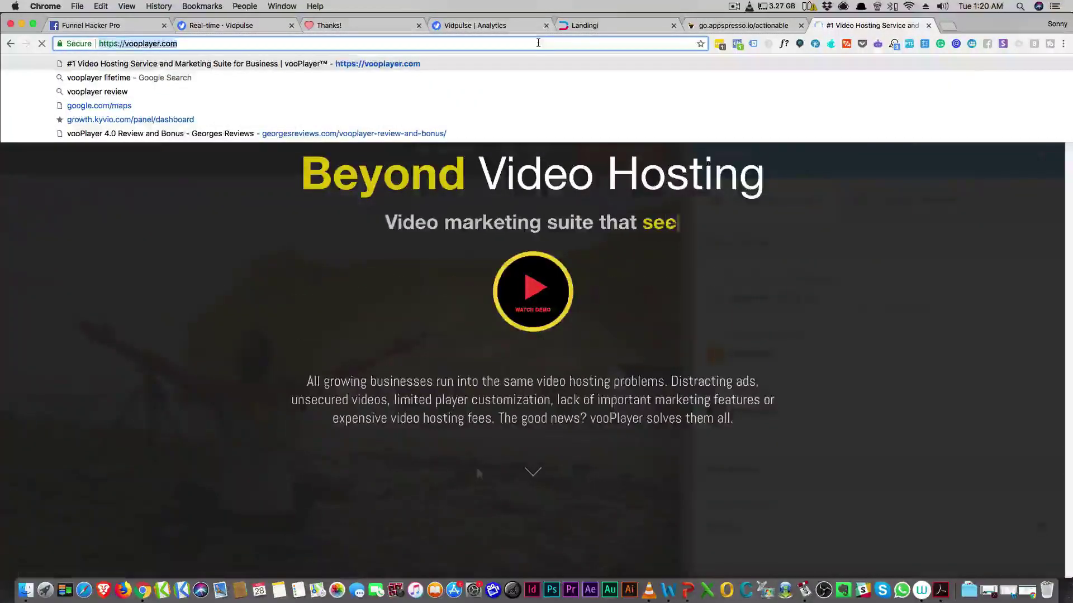
text(voo)
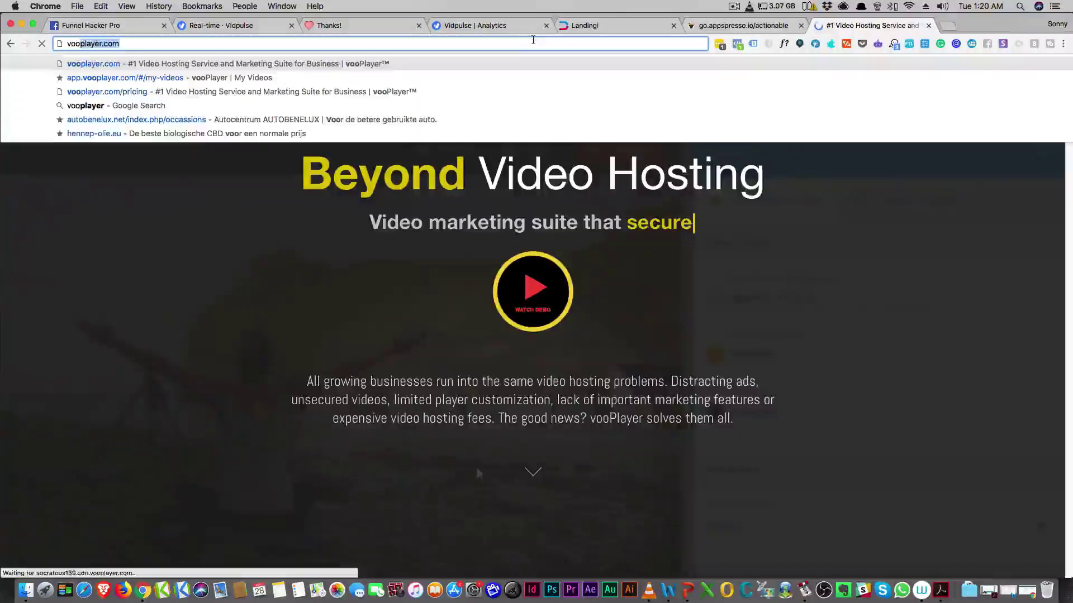
click(160, 78)
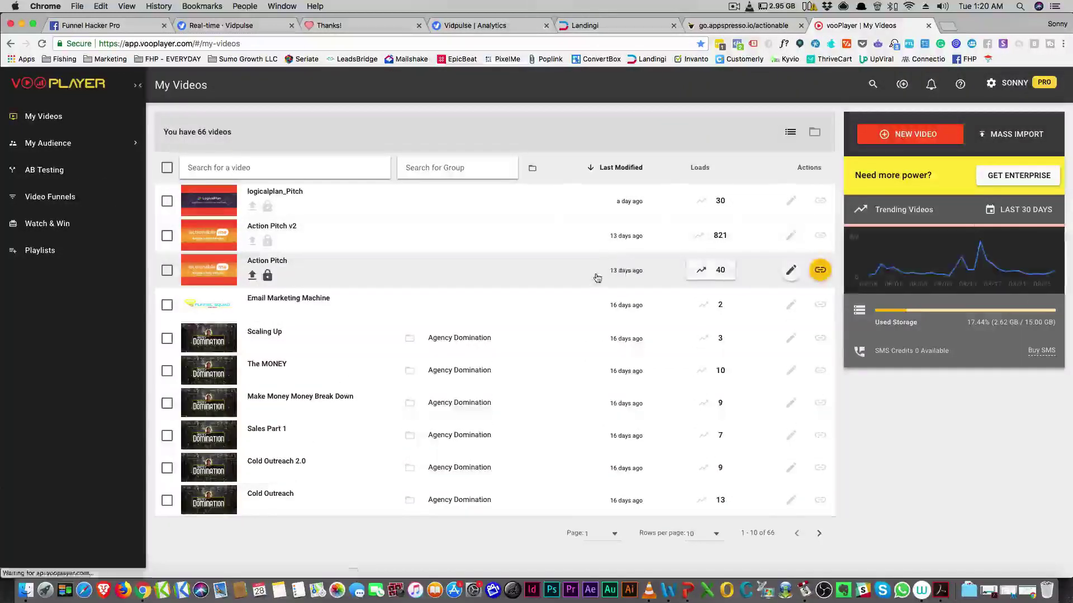
View the Action Pitch v2 analytics insights, then return to the Vidpulse Real-time dashboard.
click(700, 236)
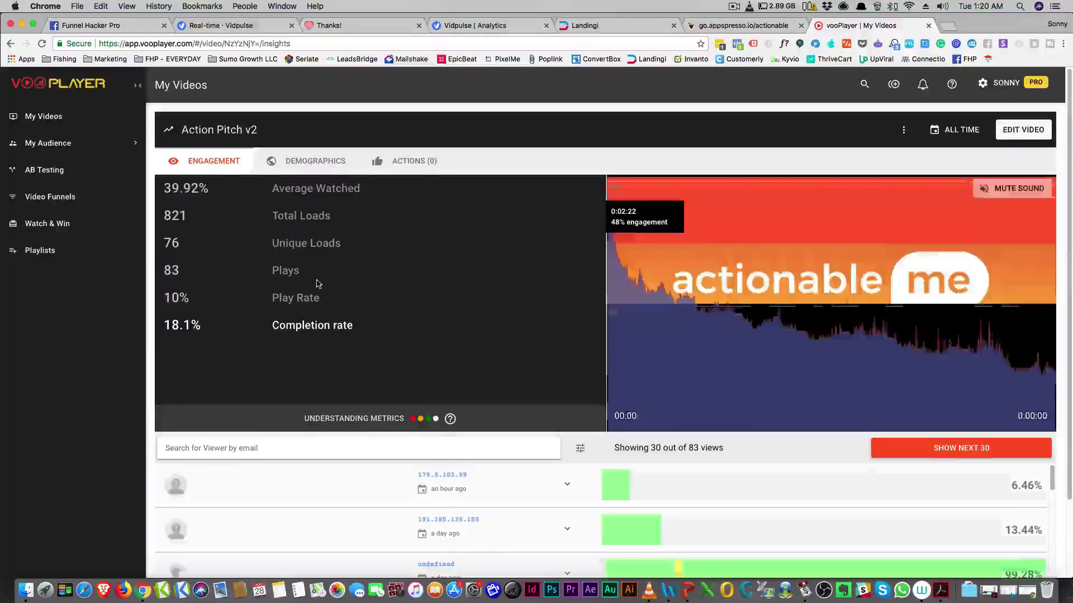
scroll(325, 285, down, 1)
scroll(535, 310, down, 2)
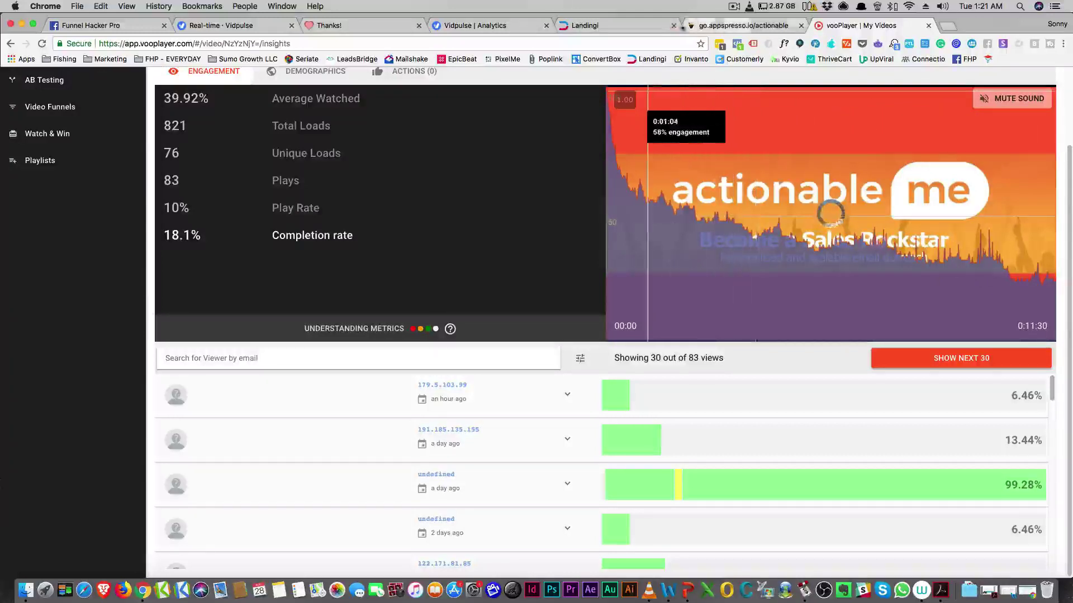
click(218, 25)
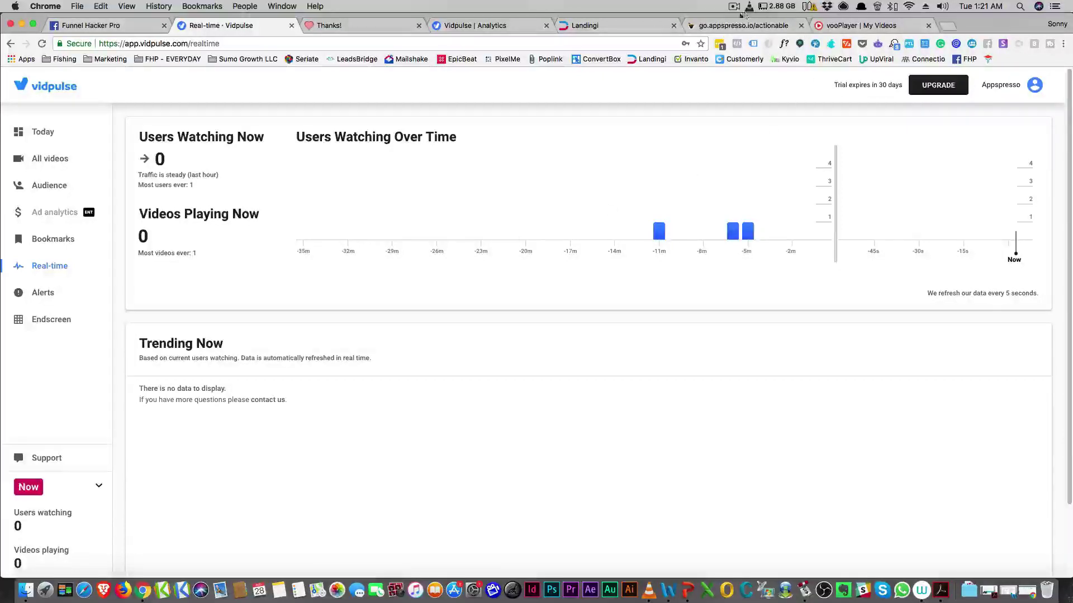
Revisit the Action Pitch v2 per-viewer watch bars, then show the go.appspresso.io/actionable landing page.
click(861, 26)
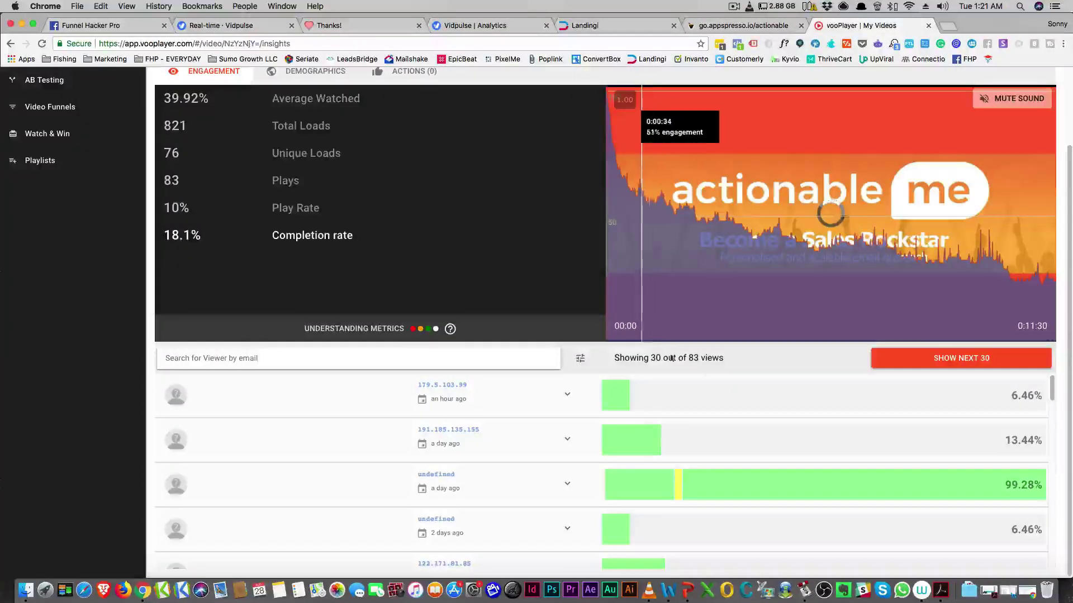
scroll(730, 404, down, 3)
scroll(729, 404, down, 3)
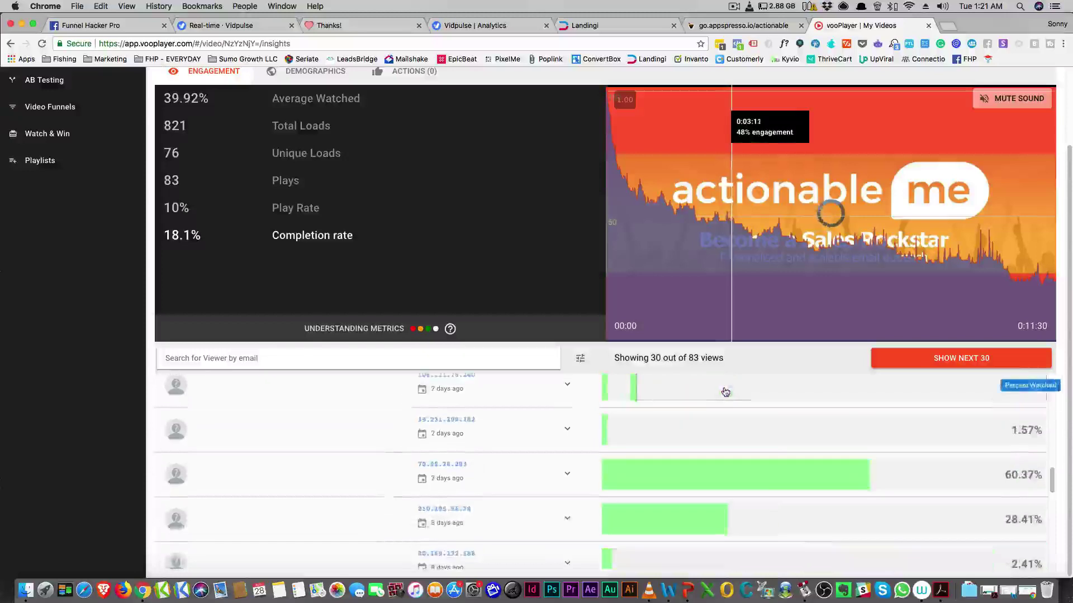
scroll(725, 392, down, 3)
click(742, 25)
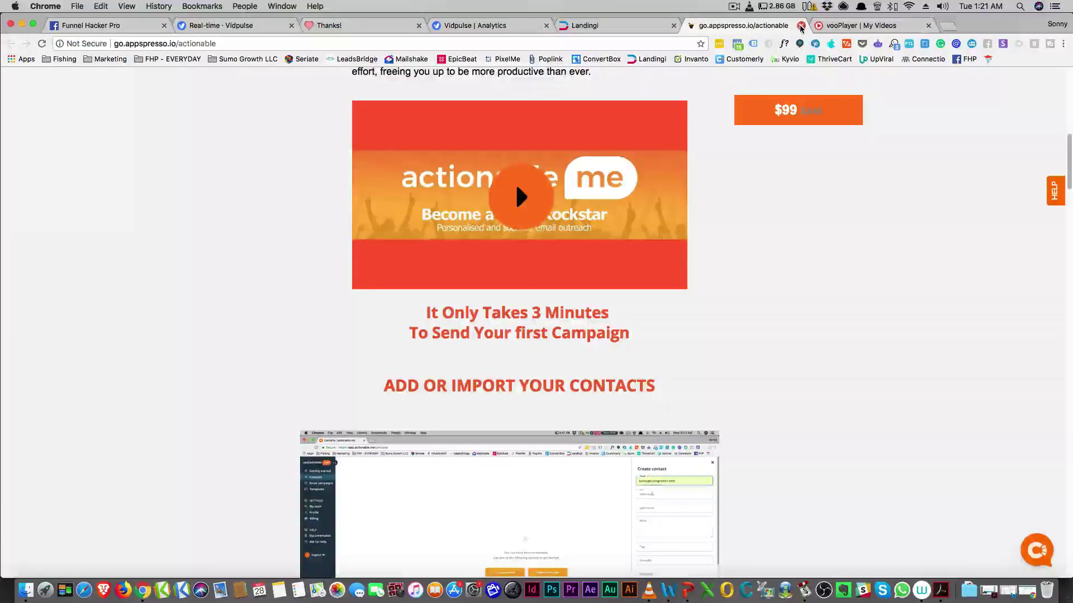
Check the Vidpulse | Analytics feature page, then go back to the Real-time dashboard.
click(474, 25)
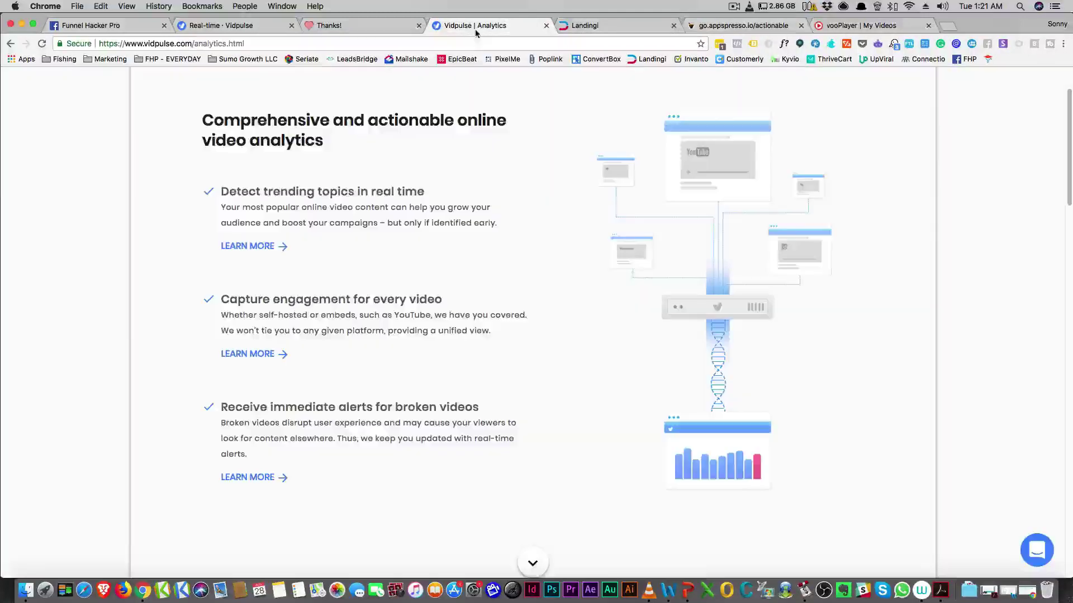
click(227, 25)
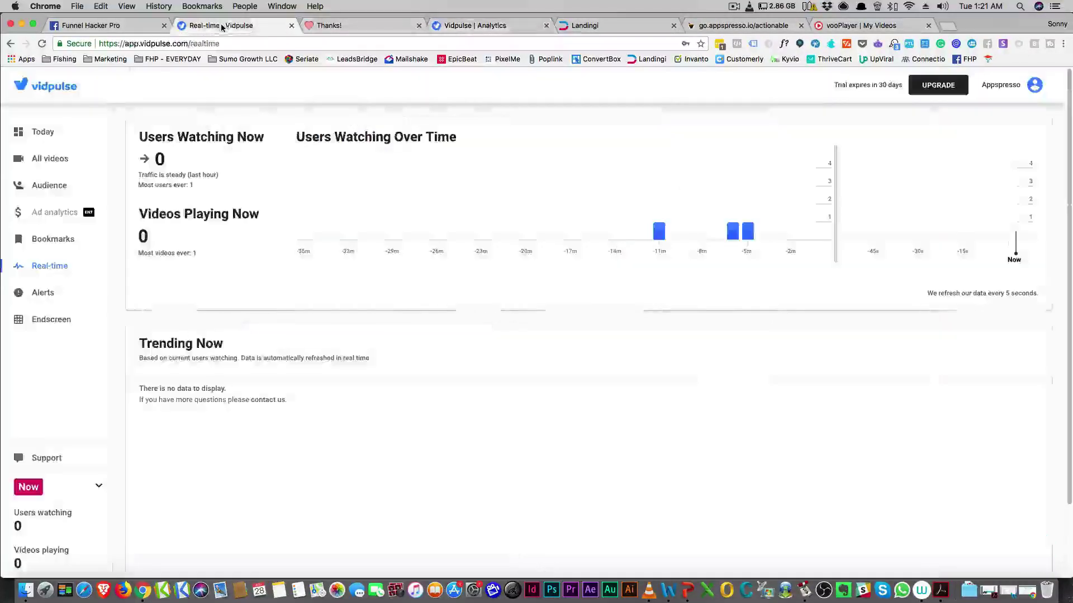